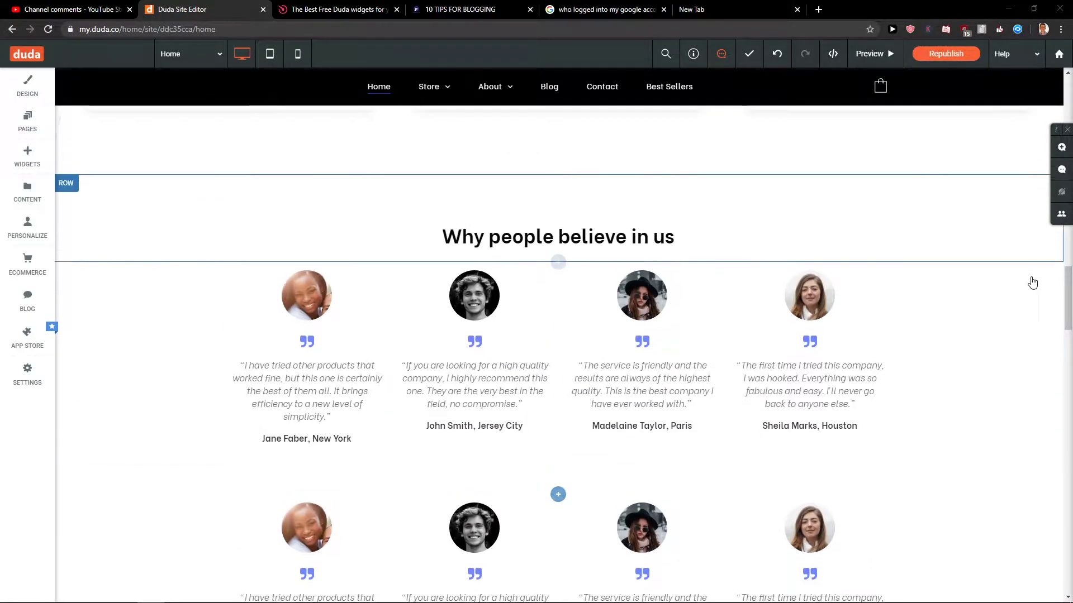
- Delete the row above the 'Why people believe in us' testimonials heading
right_click(1032, 282)
click(981, 538)
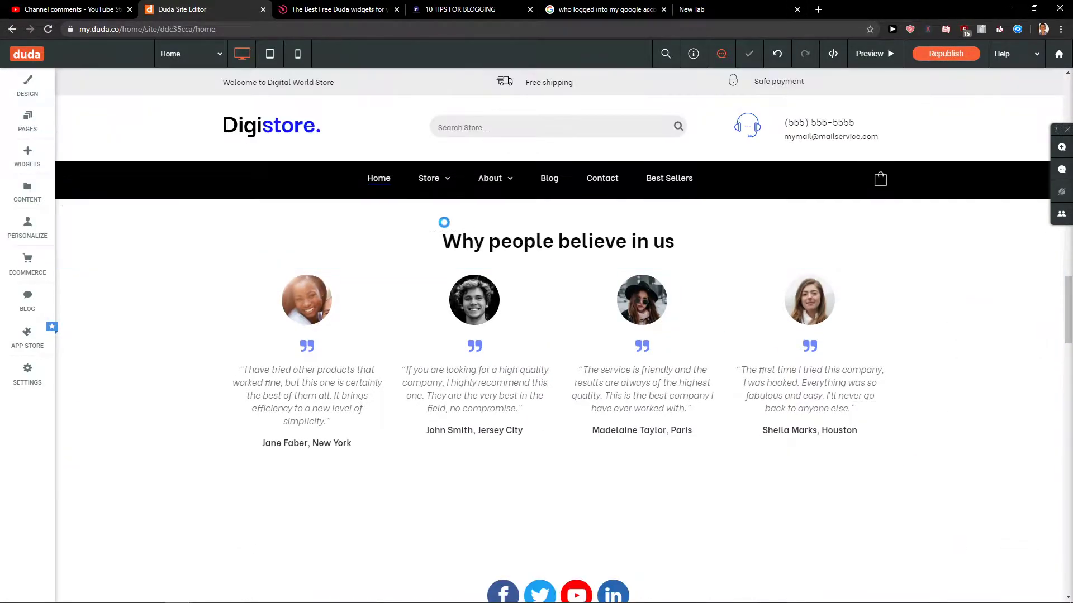
mouse_move(557, 237)
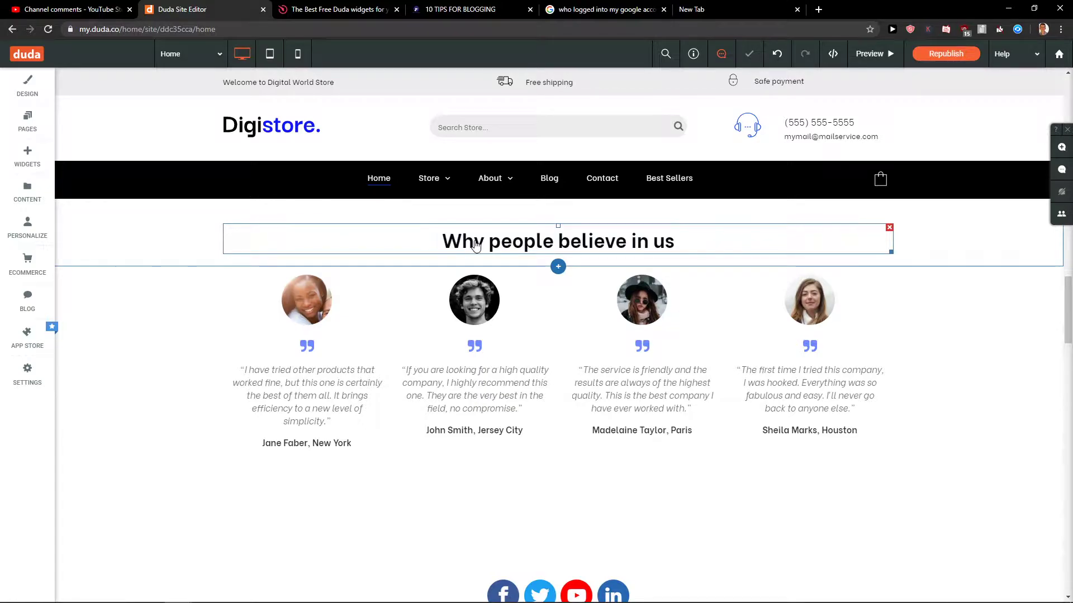
scroll(825, 328, up, 3)
scroll(825, 327, up, 3)
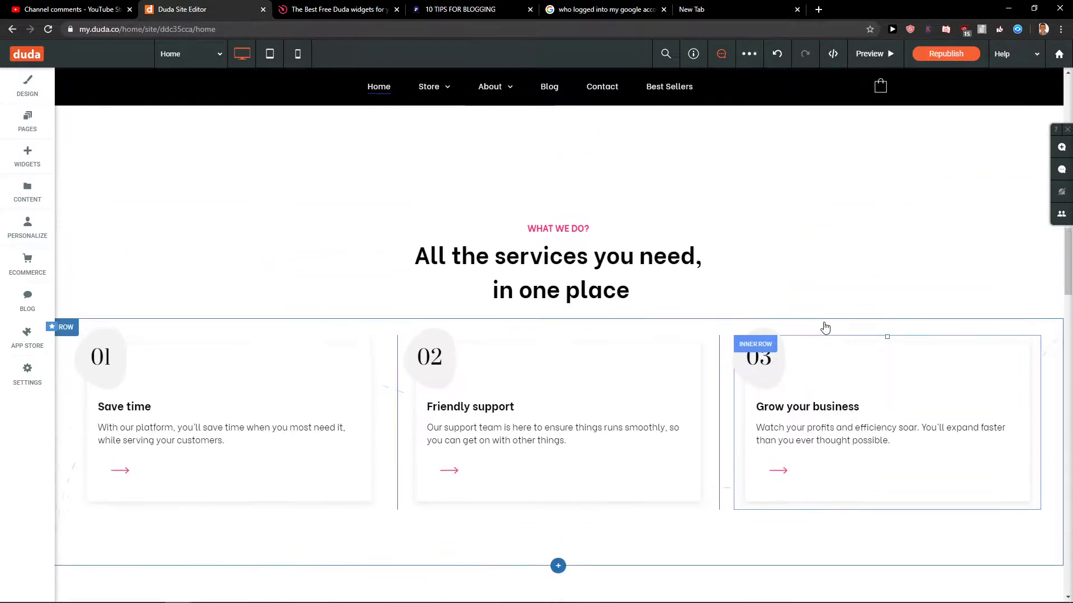
scroll(825, 328, up, 5)
scroll(825, 328, up, 4)
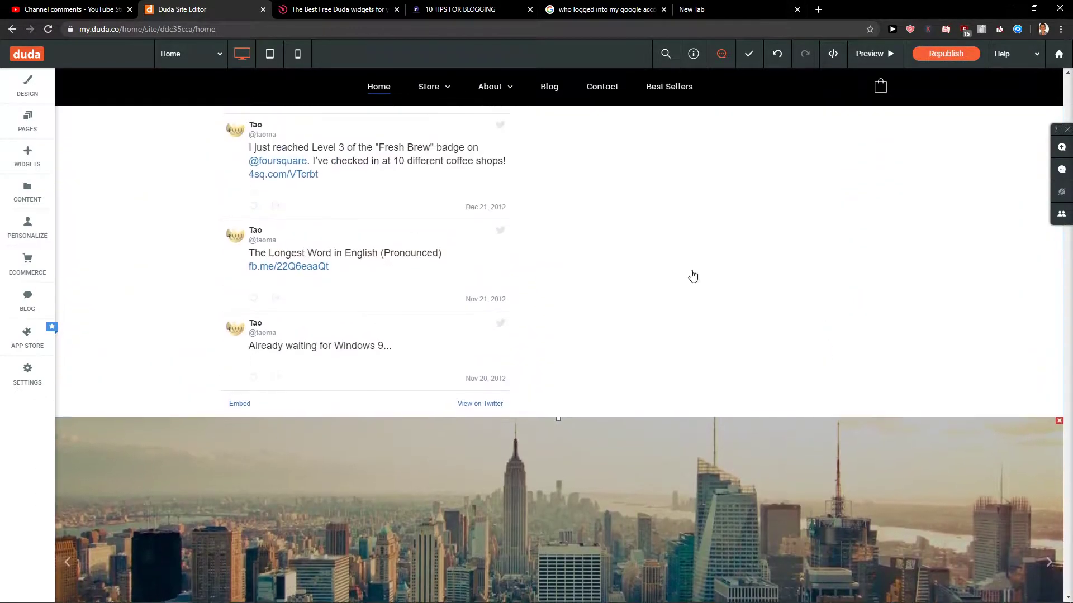
- Go to the site's Popups list and start creating a new popup
click(34, 124)
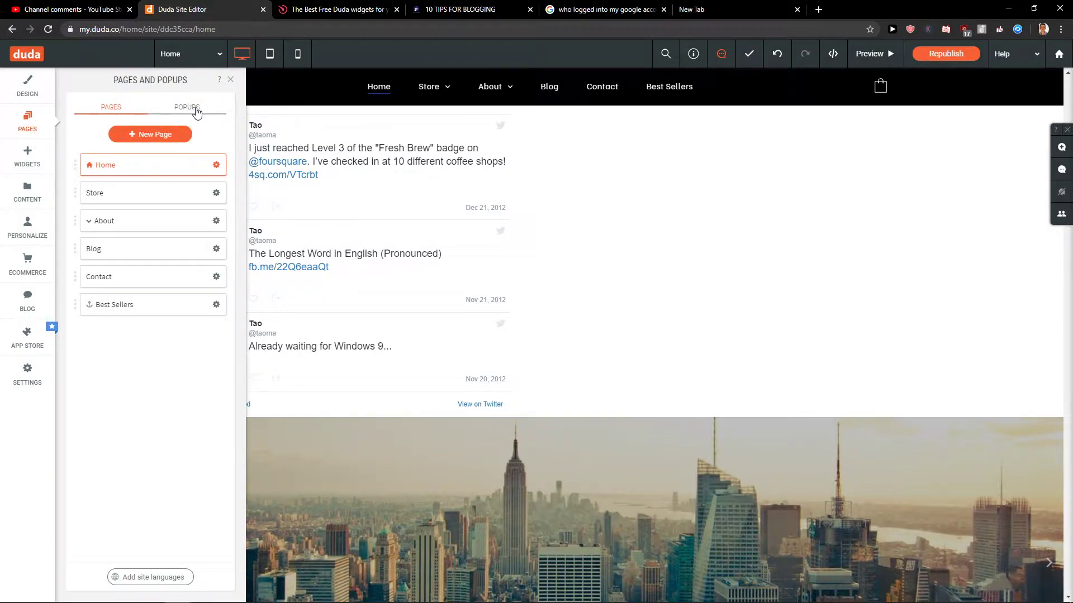
click(186, 106)
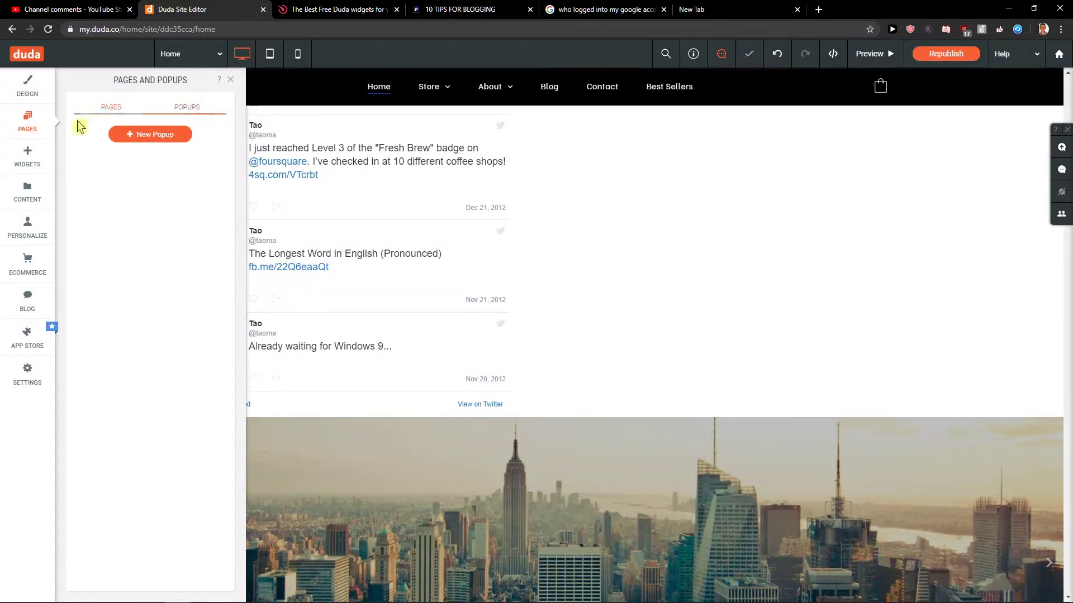
click(158, 136)
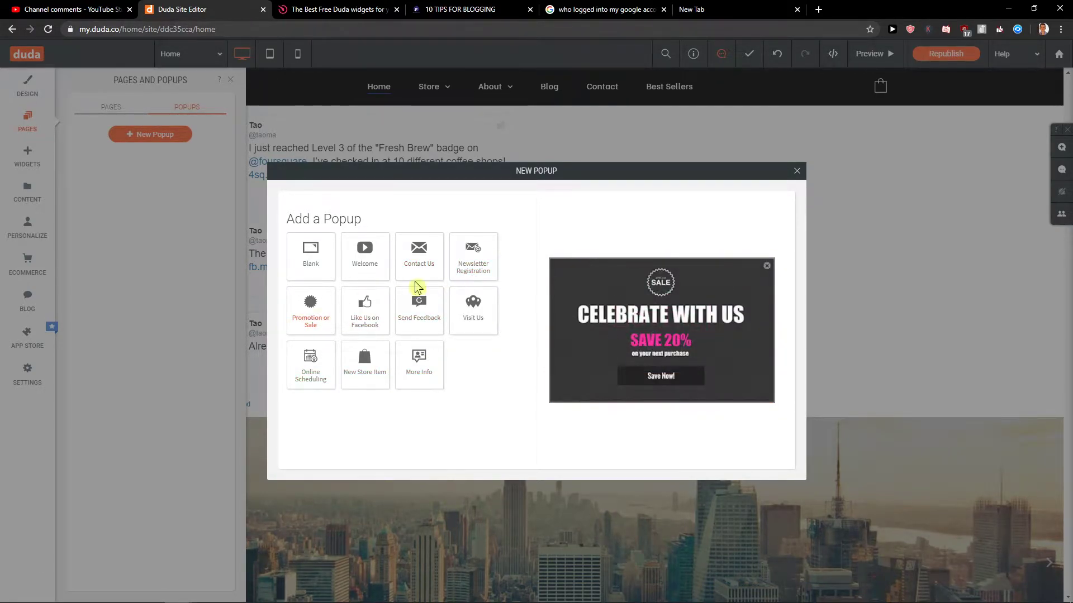
- Add a popup from the Newsletter Registration template, keeping its default name
click(474, 258)
click(394, 266)
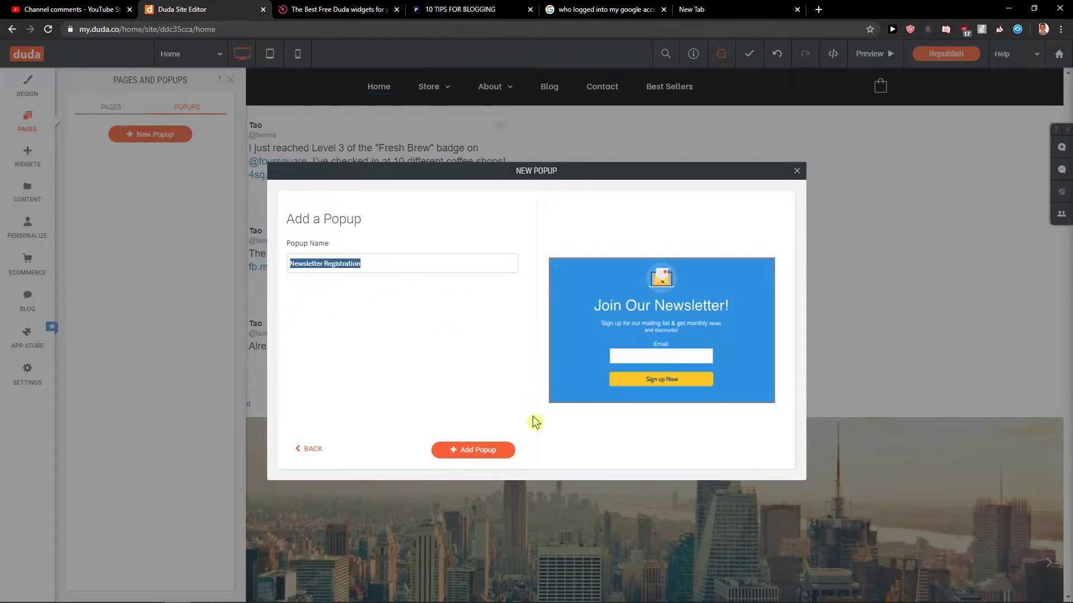
click(473, 450)
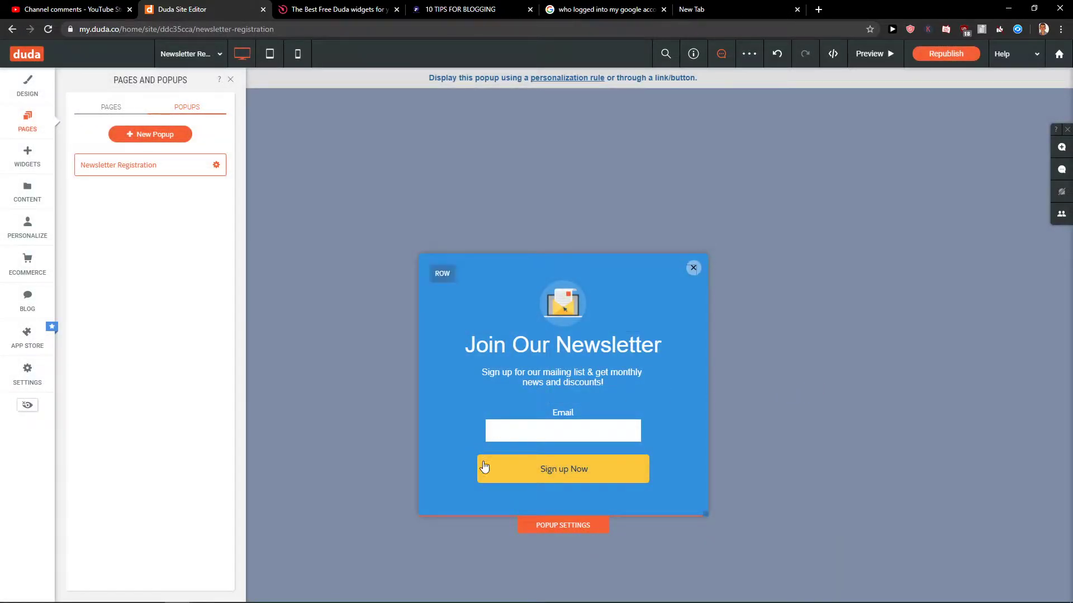
- Review the popup's Style and Spacing design settings
click(563, 526)
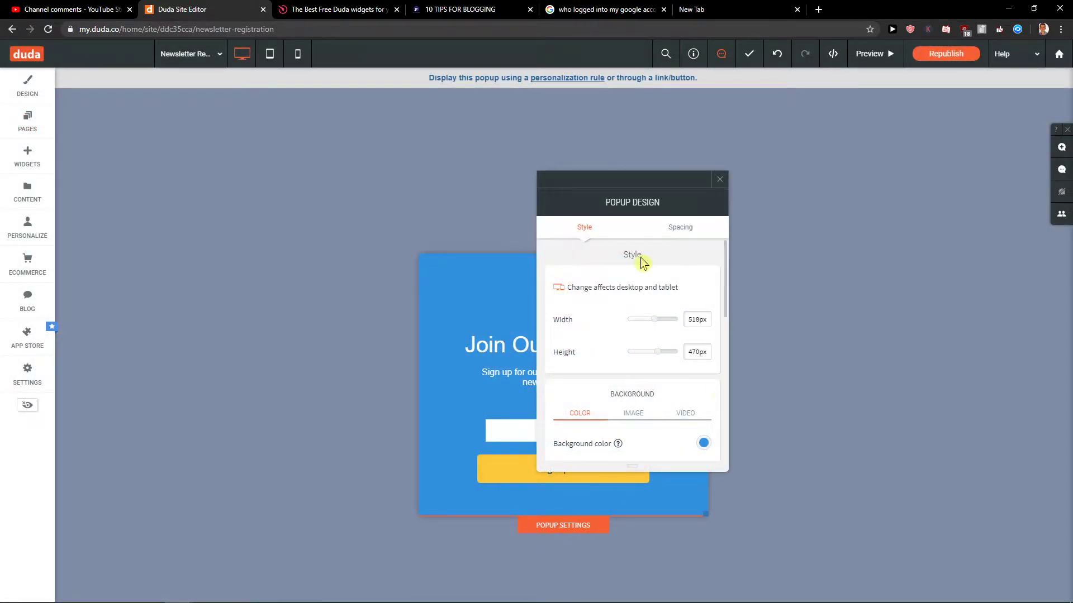
scroll(636, 269, down, 3)
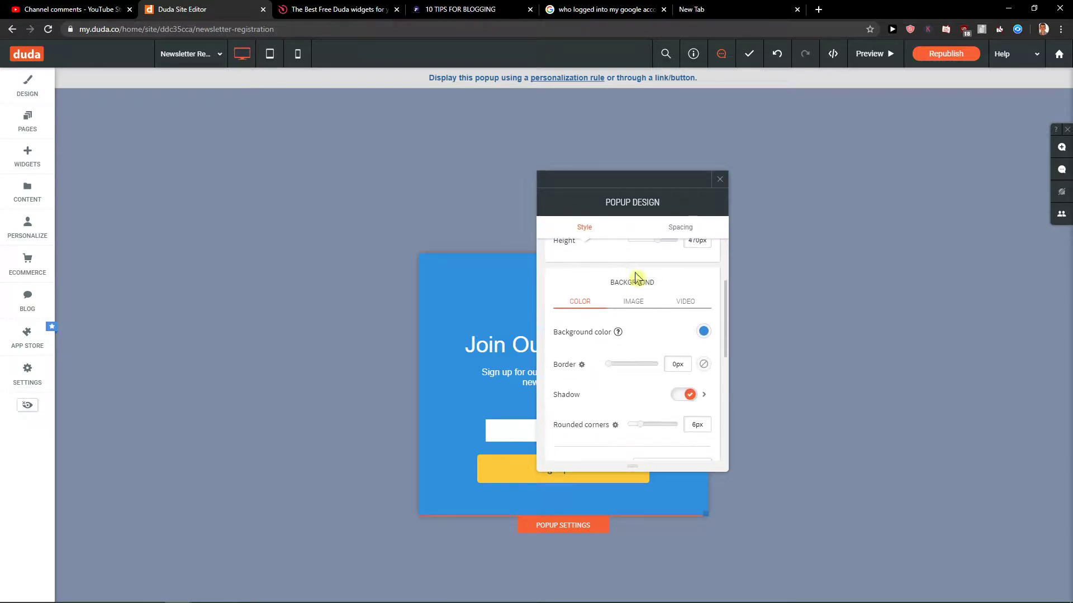
scroll(642, 307, down, 2)
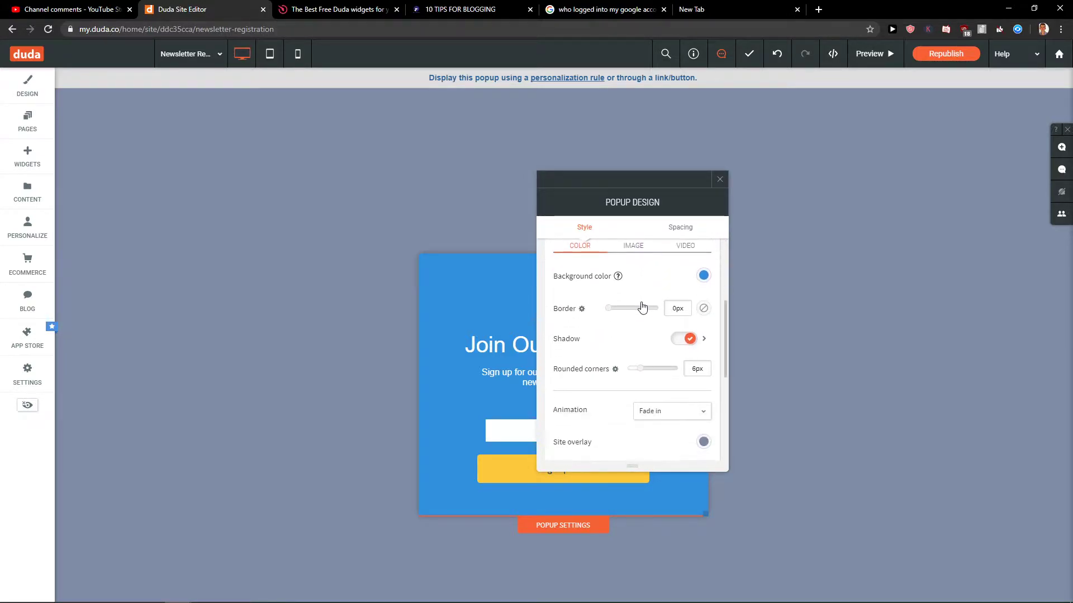
click(678, 229)
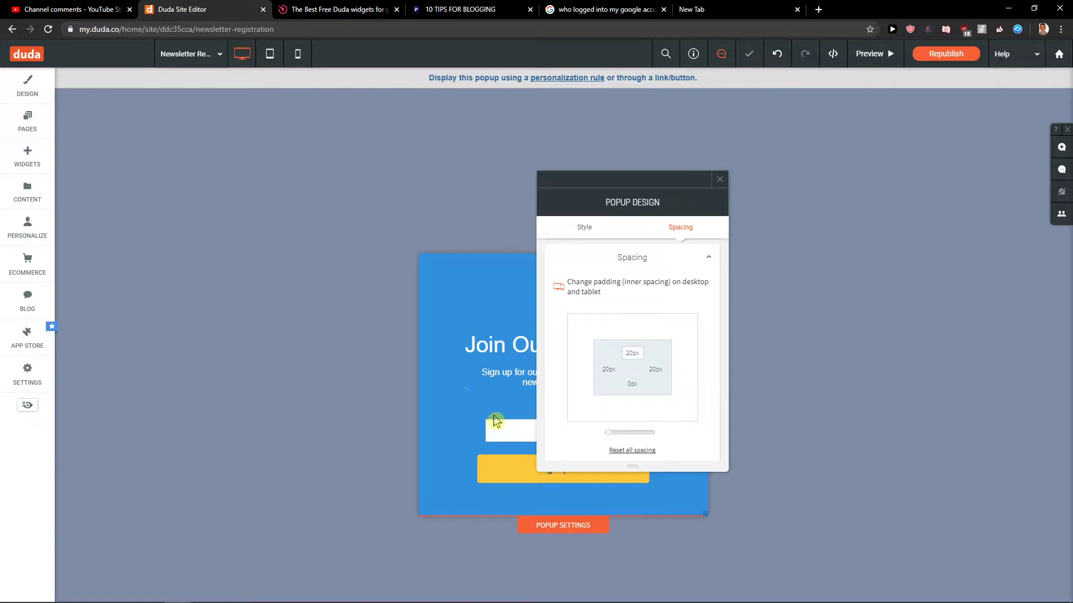
- Bring up the email sign-up form's content settings, leaving its form title hidden
click(719, 180)
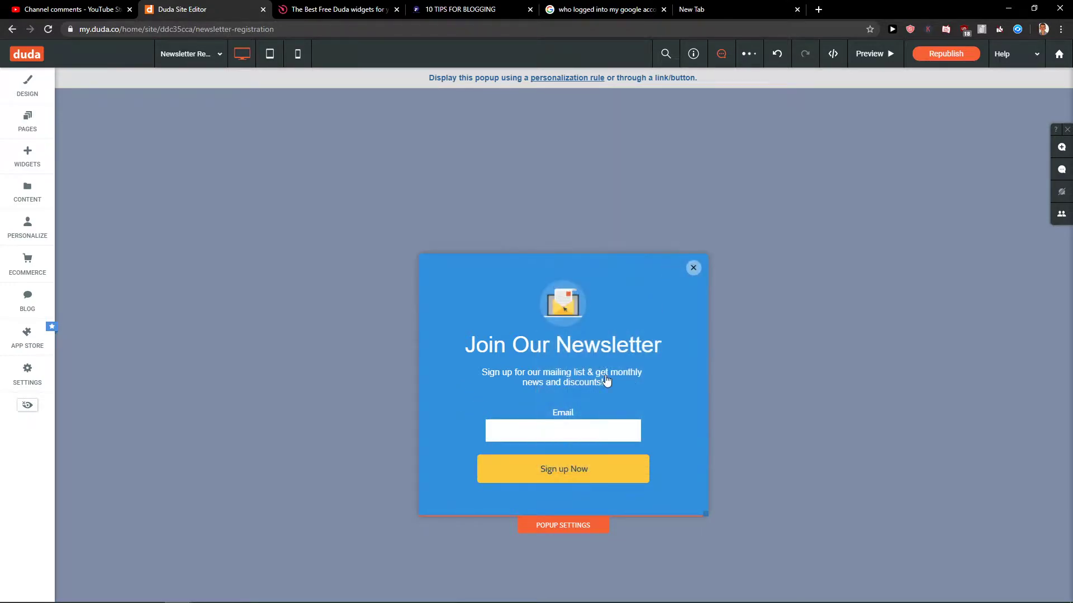
click(601, 383)
click(578, 428)
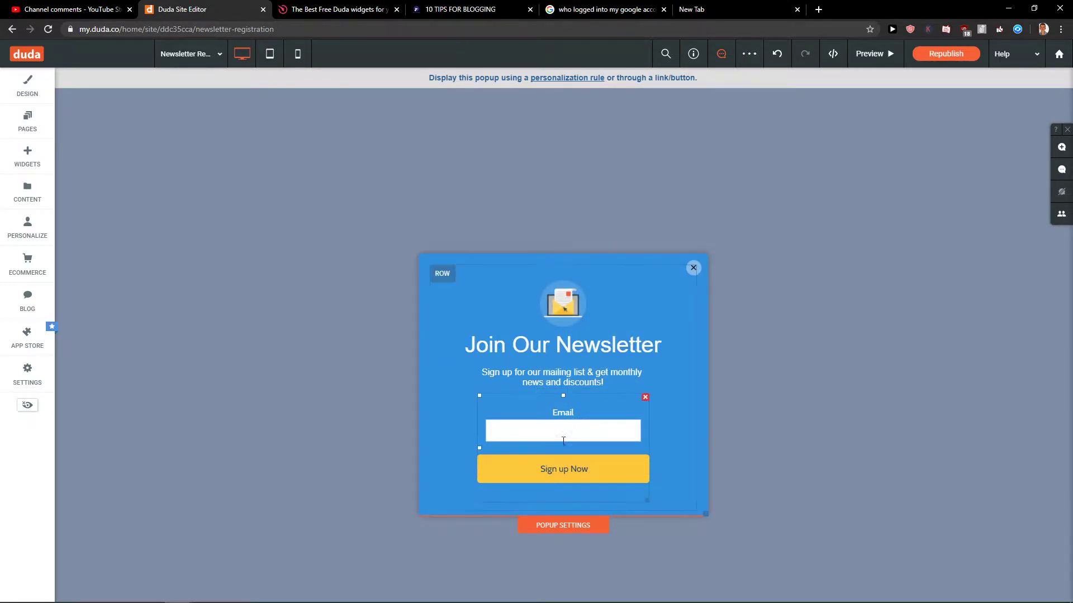
click(546, 470)
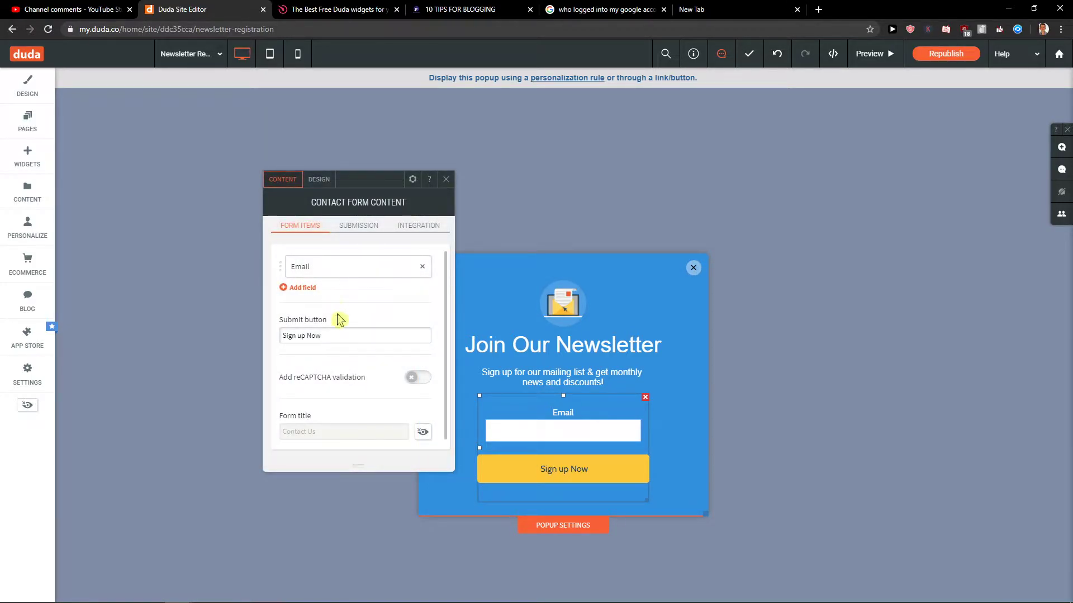
scroll(341, 318, down, 1)
click(310, 431)
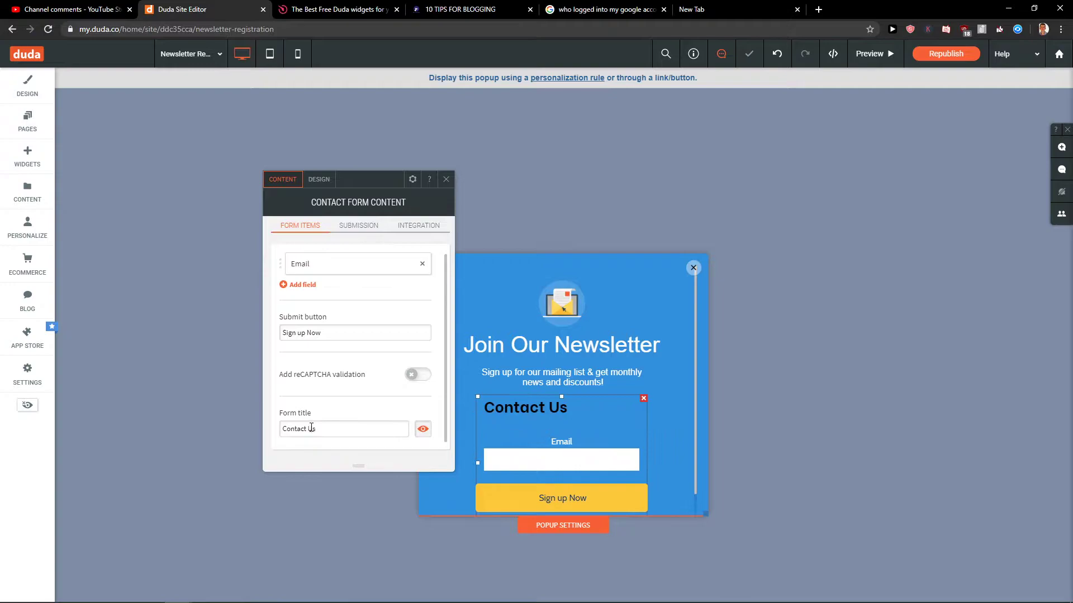
click(422, 429)
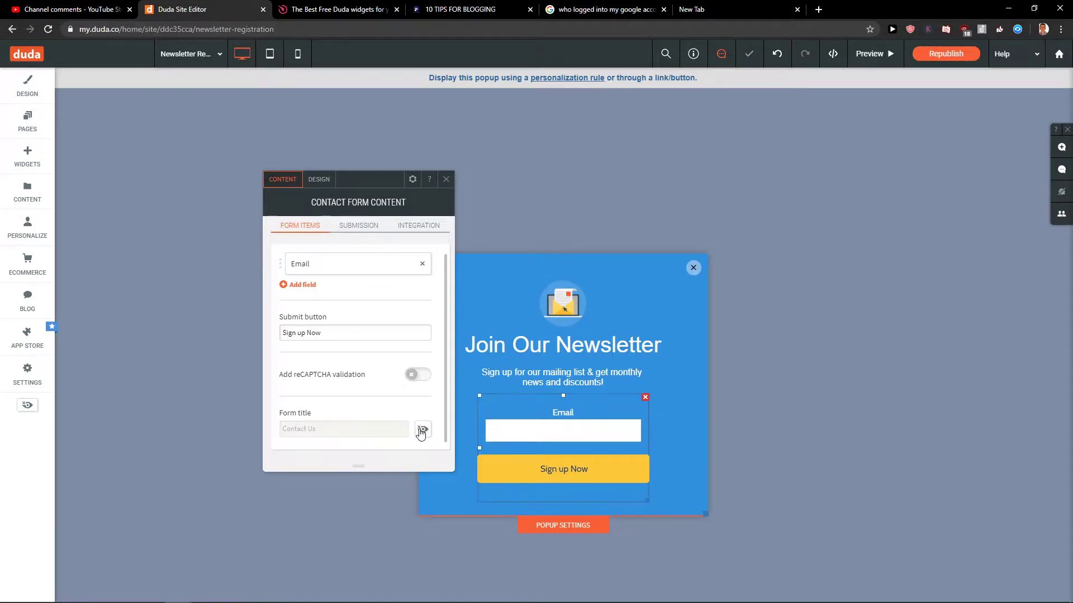
- Review the form's submission recipients, thank-you messages and tracking code
click(356, 225)
click(341, 285)
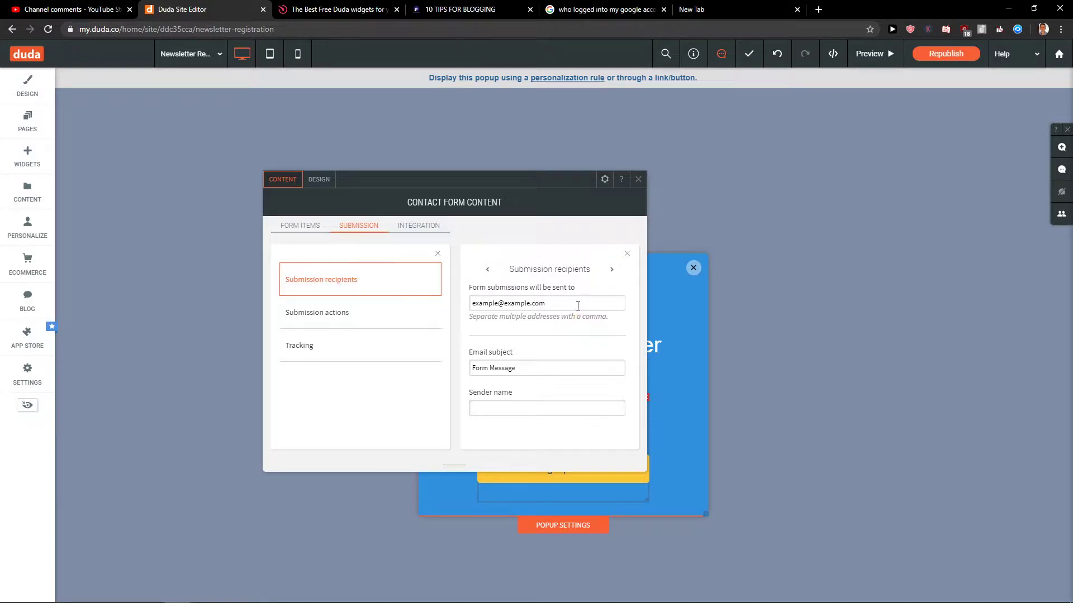
double_click(507, 303)
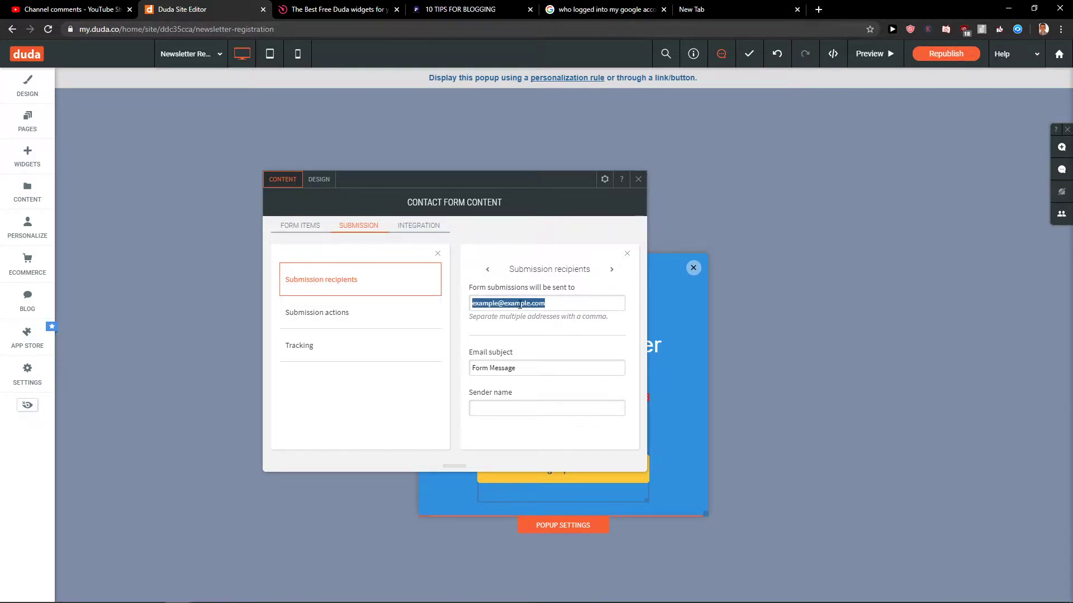
click(384, 317)
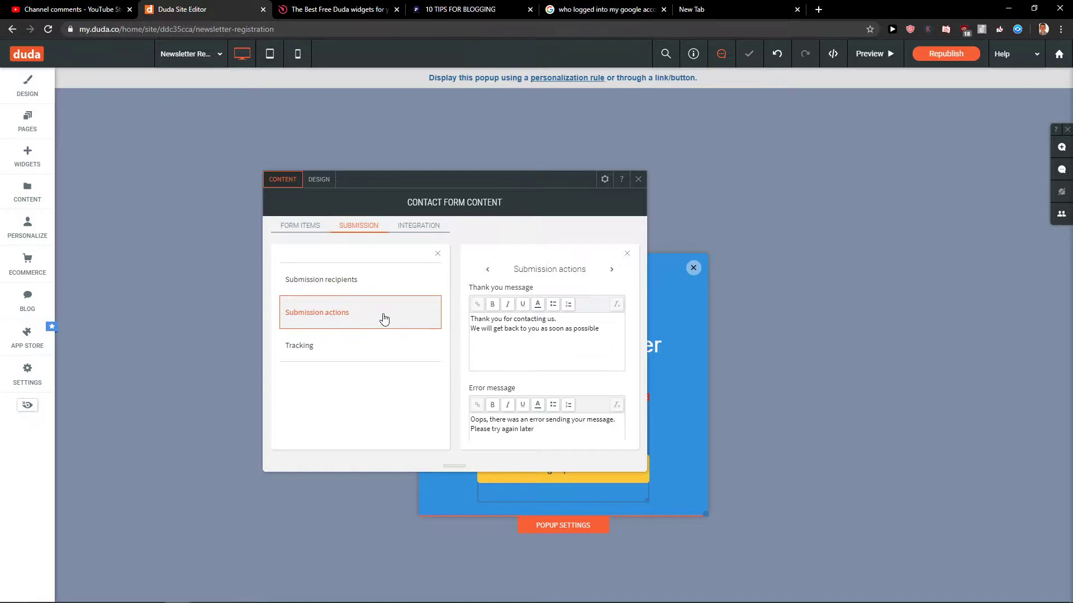
scroll(517, 344, down, 3)
scroll(516, 335, down, 2)
scroll(516, 332, up, 2)
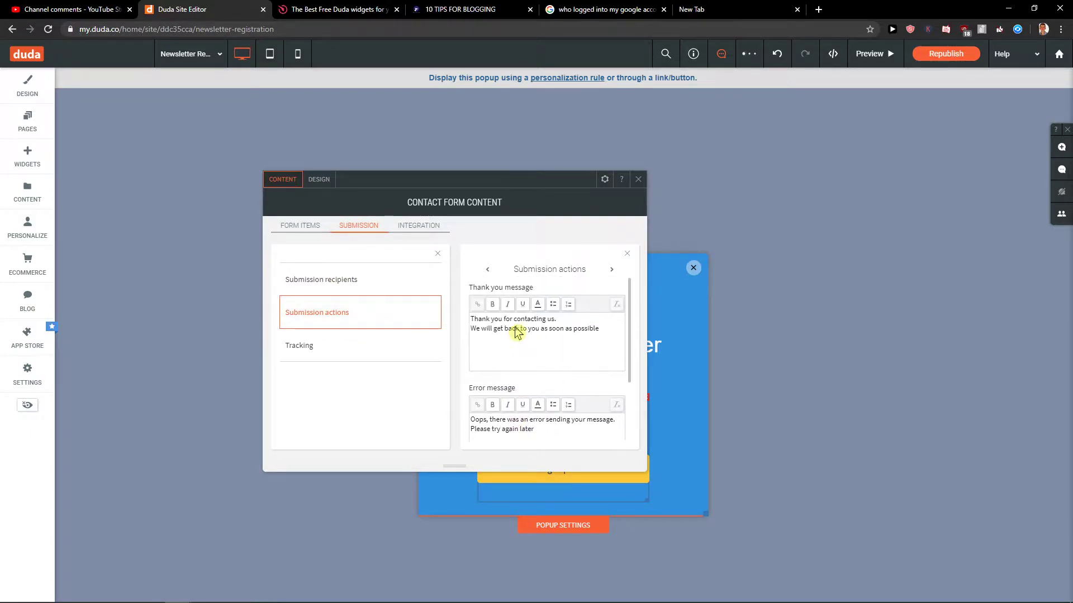
scroll(516, 331, down, 1)
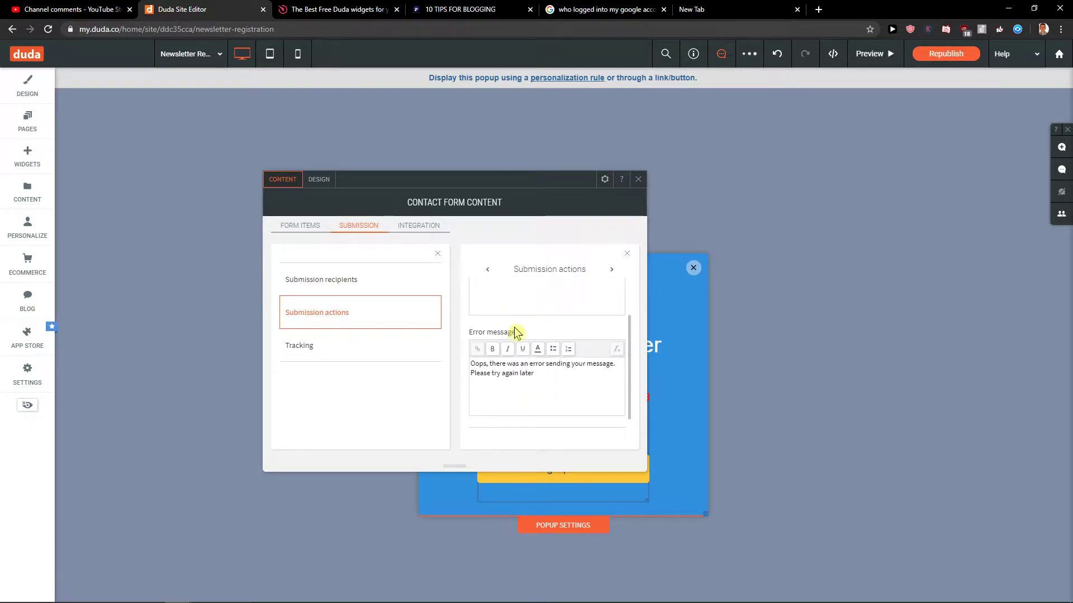
click(358, 352)
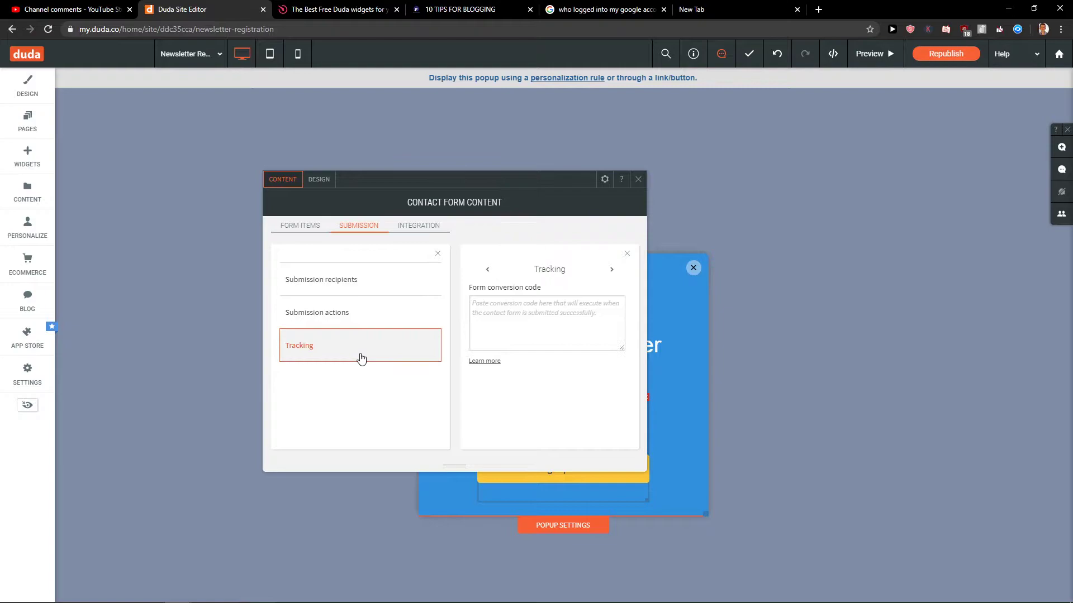
- Look over the form's Integration and Design options, then close the form settings
click(417, 226)
click(318, 178)
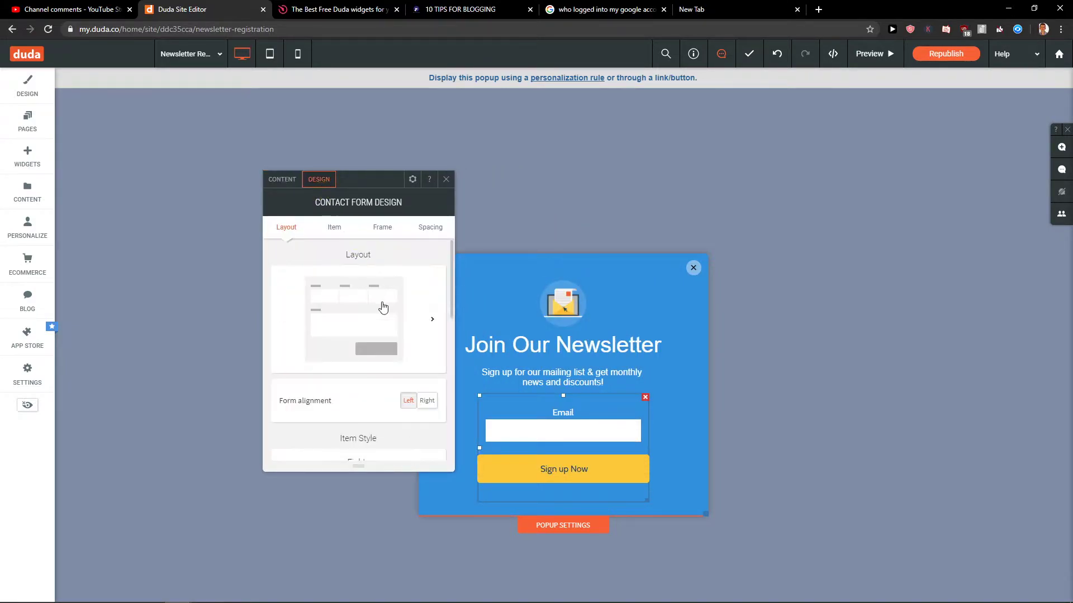
scroll(384, 336, down, 3)
click(578, 316)
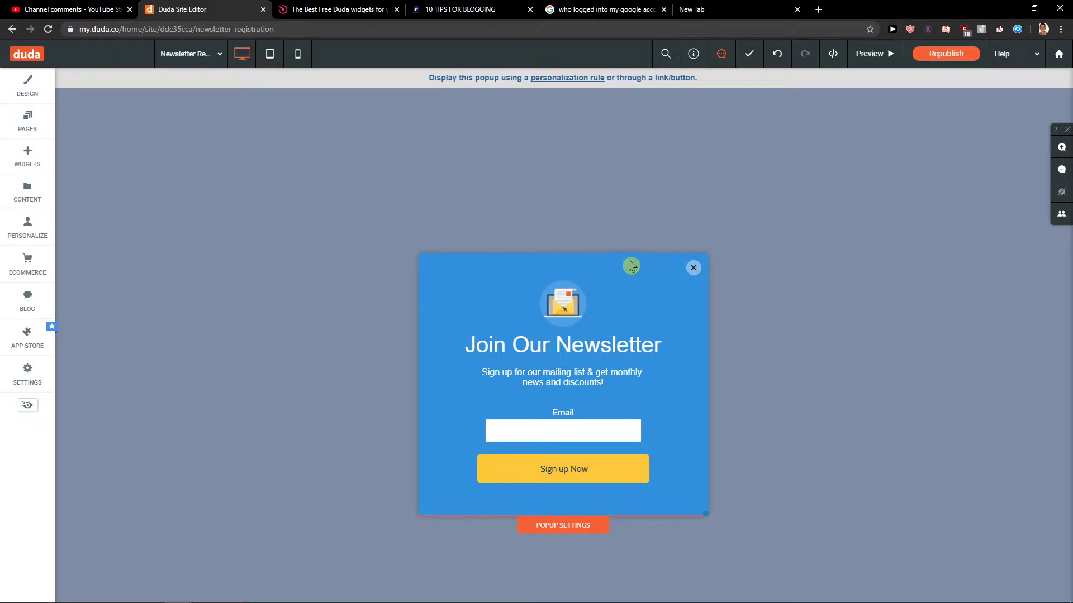
- Start a personalization rule for the popup using the Popup rule type
click(572, 80)
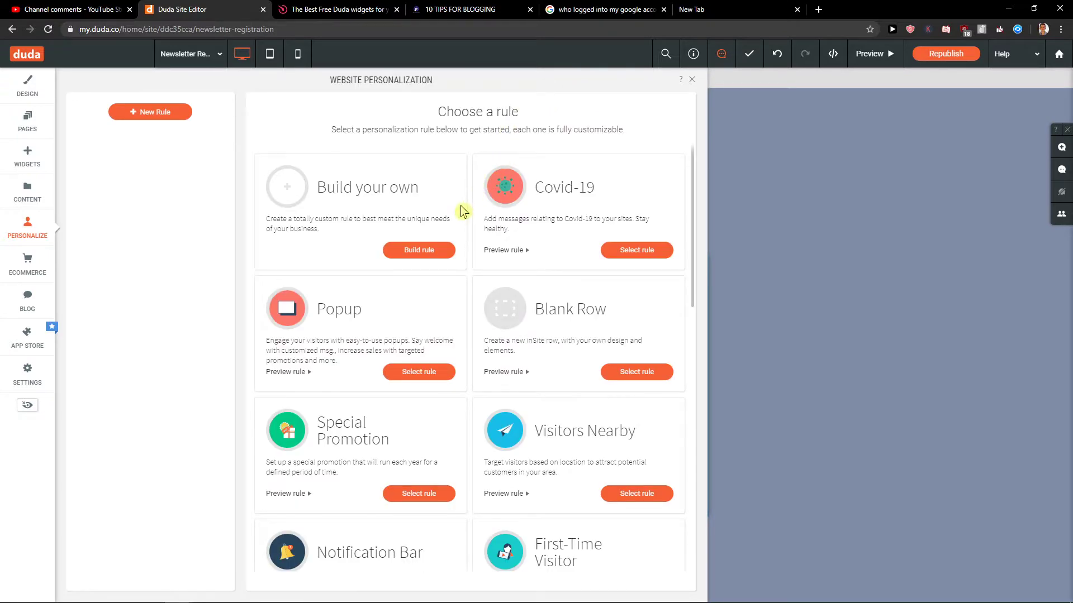
scroll(460, 207, down, 1)
scroll(460, 207, up, 1)
scroll(469, 223, down, 1)
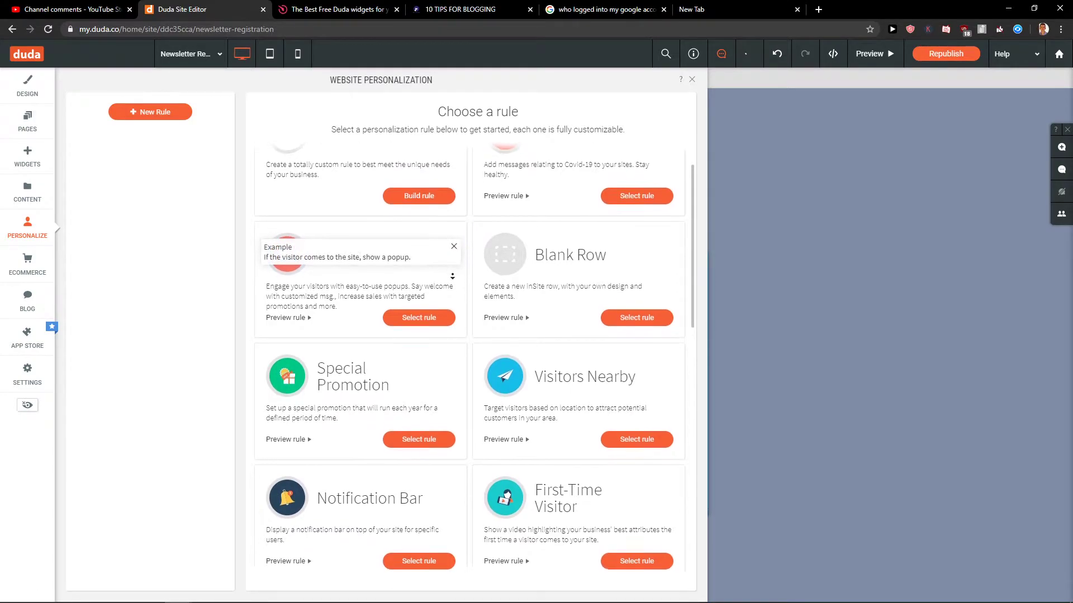
scroll(458, 268, down, 1)
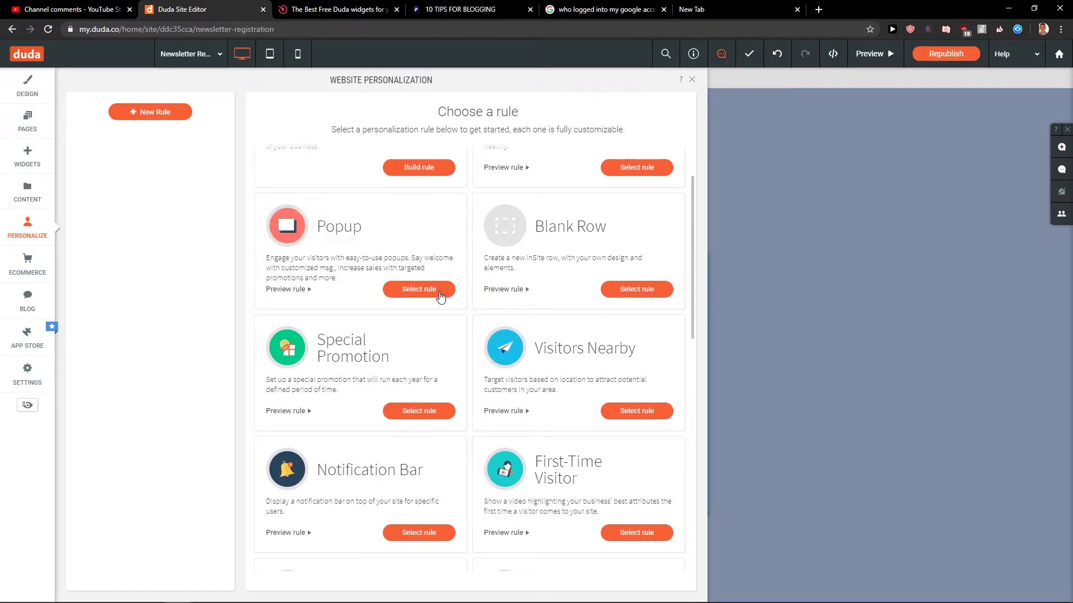
scroll(440, 294, down, 2)
scroll(445, 300, up, 2)
click(444, 290)
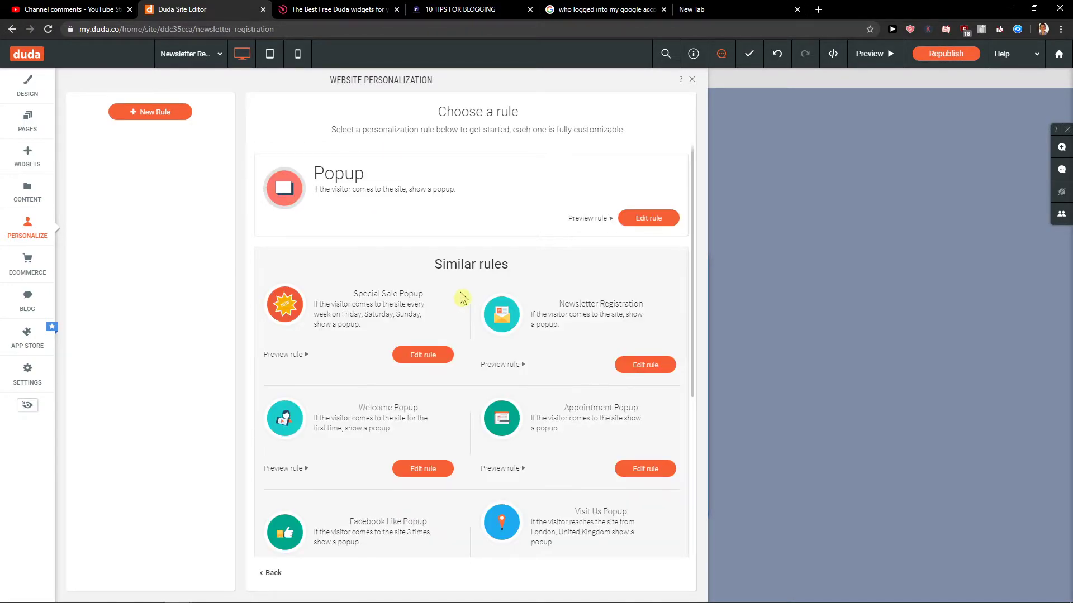
scroll(427, 321, down, 1)
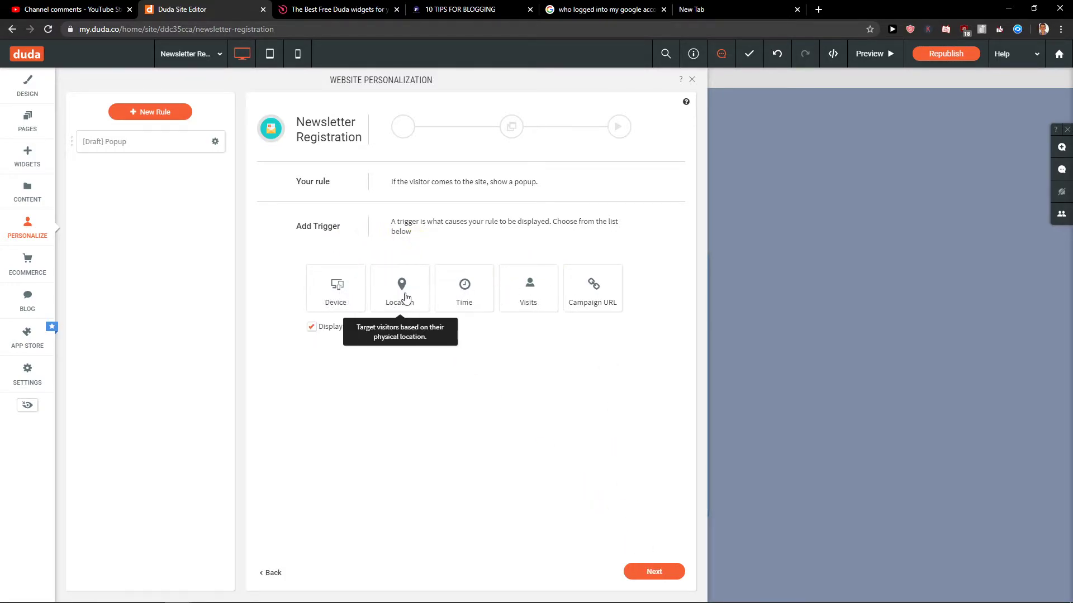
- Keep Home as the page where the popup displays and continue to editing the popup
click(654, 571)
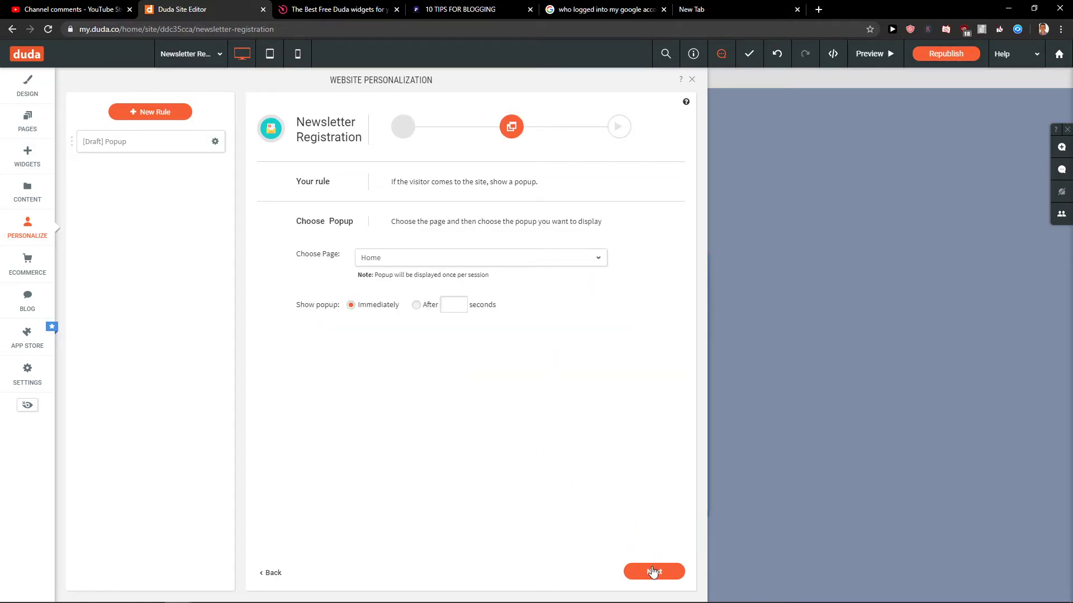
click(449, 259)
click(449, 262)
drag(406, 222, 672, 225)
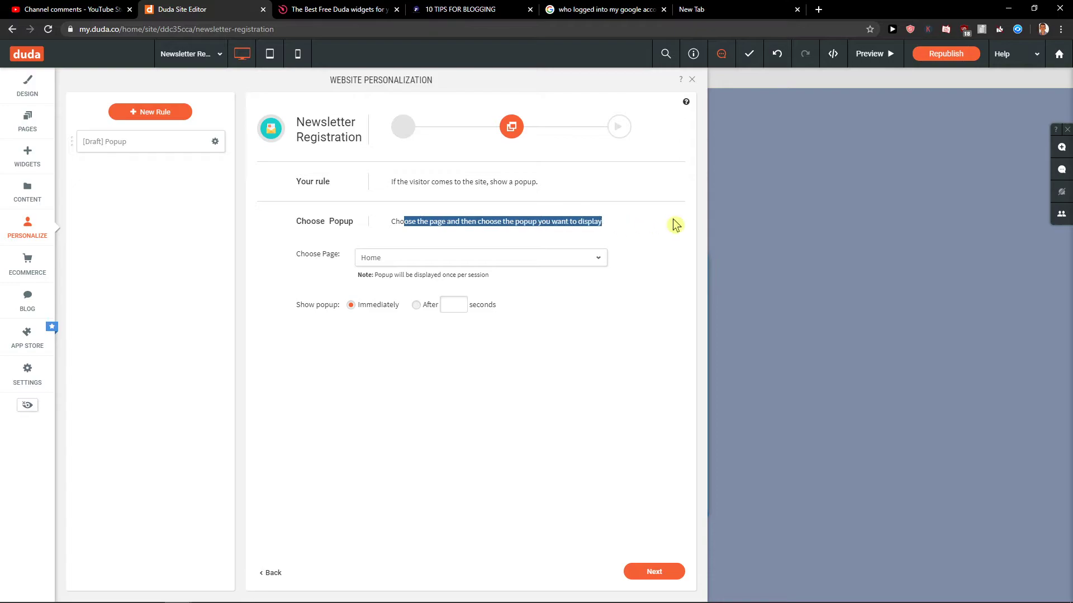
click(566, 257)
click(654, 571)
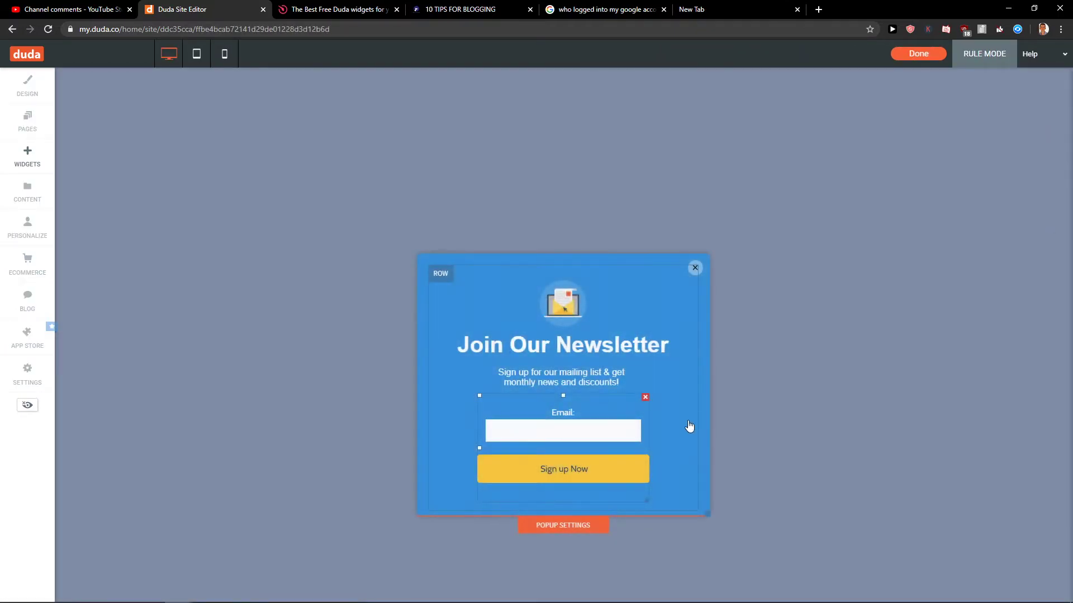
- Remove the email sign-up form from the popup and save the rule as Popup
click(27, 155)
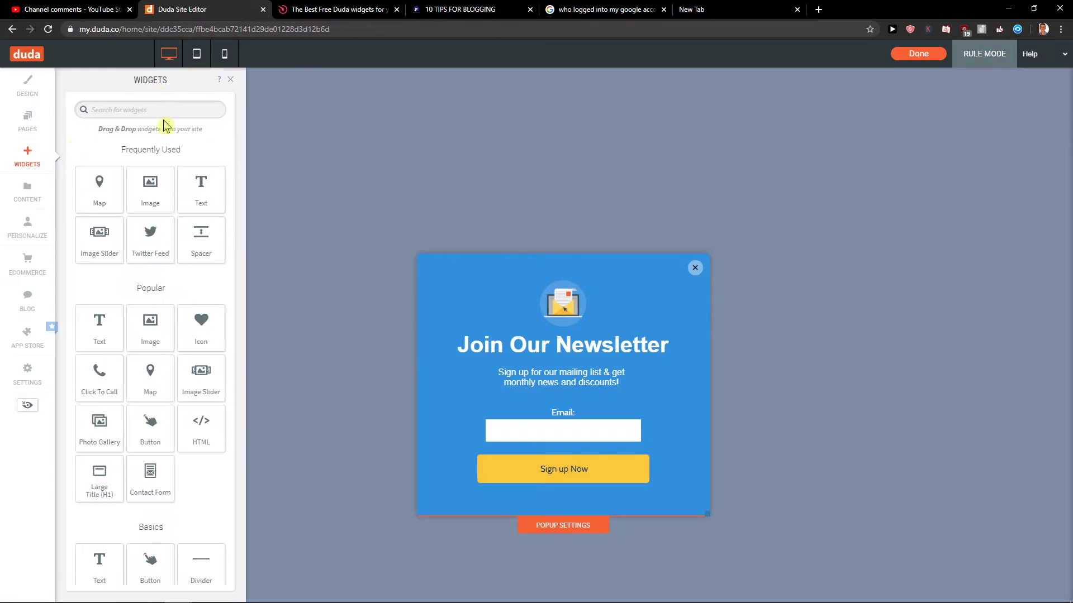
click(918, 54)
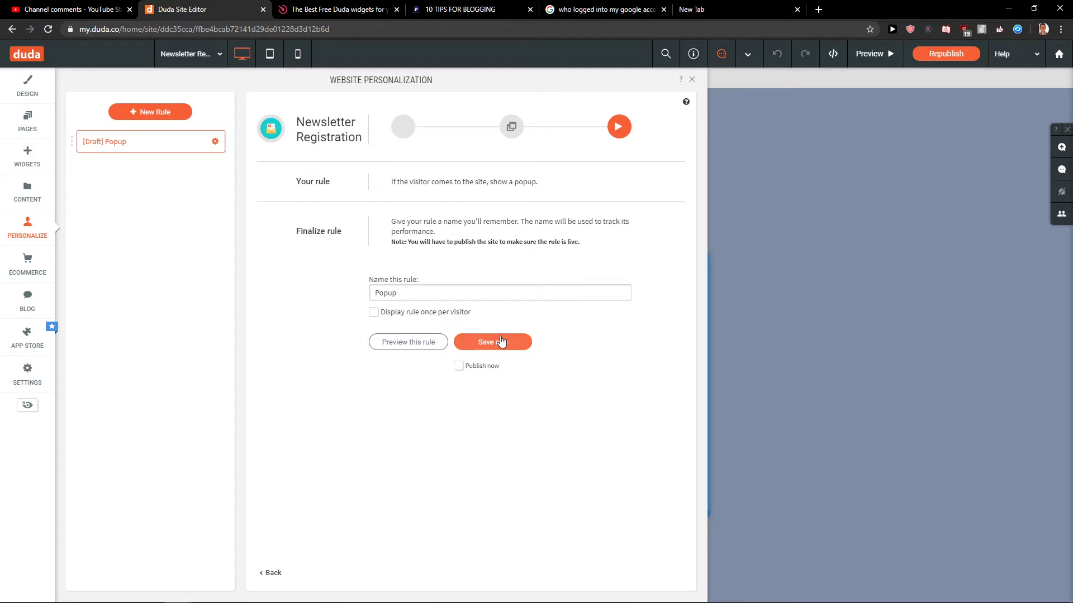
click(505, 344)
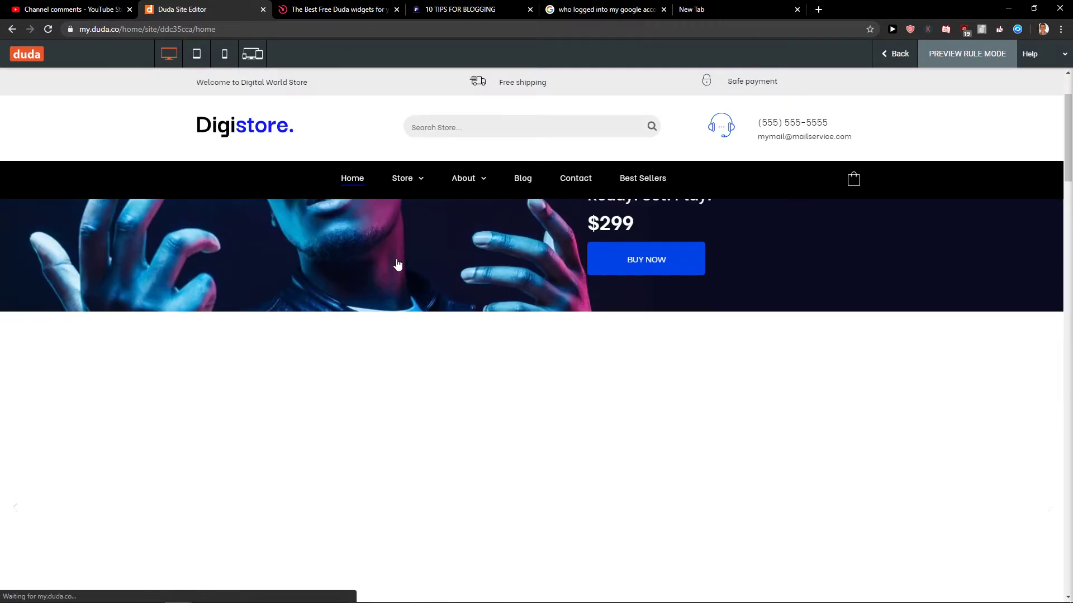
scroll(529, 328, down, 4)
scroll(528, 328, down, 2)
scroll(528, 331, down, 1)
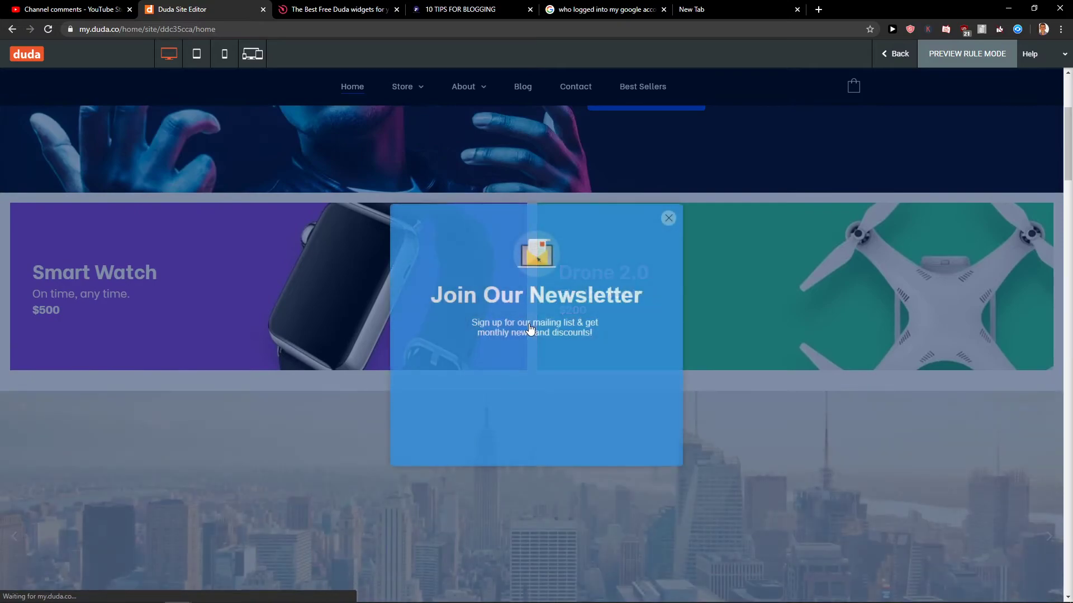
scroll(528, 331, up, 6)
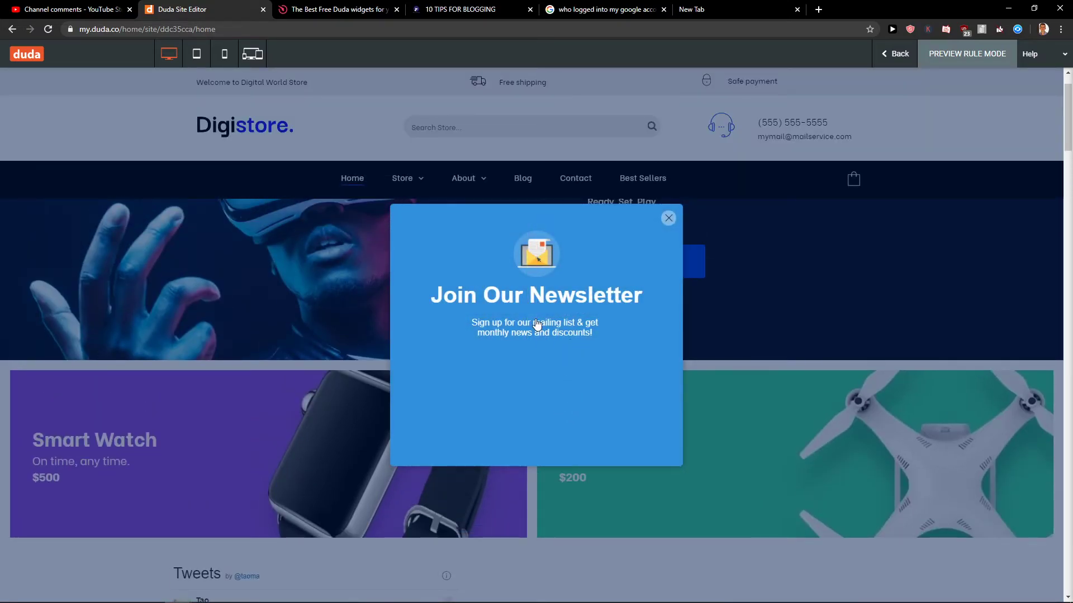
scroll(543, 358, down, 3)
scroll(543, 357, up, 2)
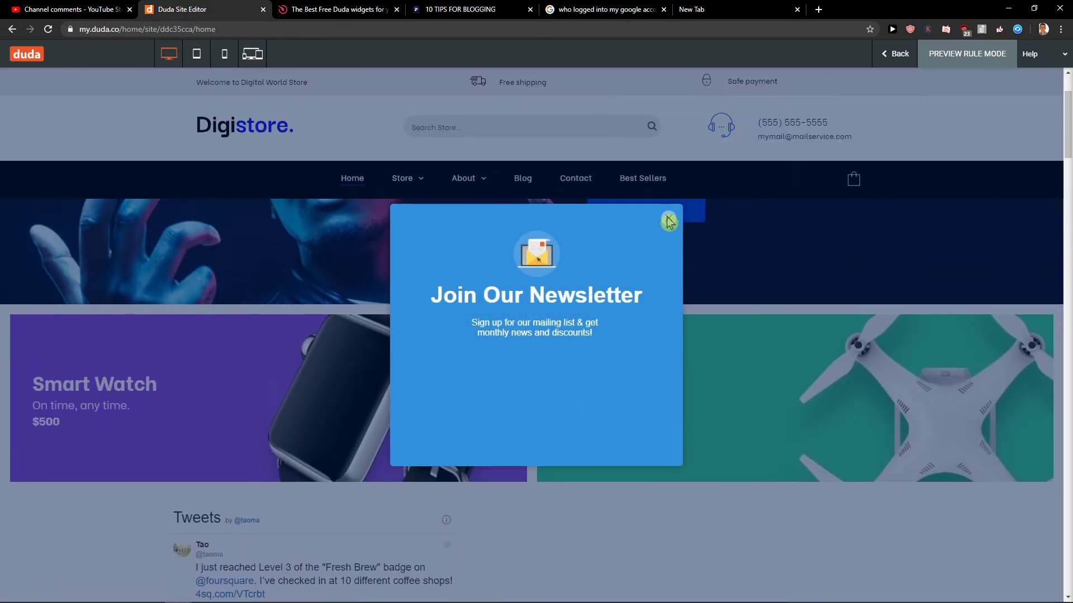
- Dismiss the Join Our Newsletter popup shown in rule preview
click(670, 219)
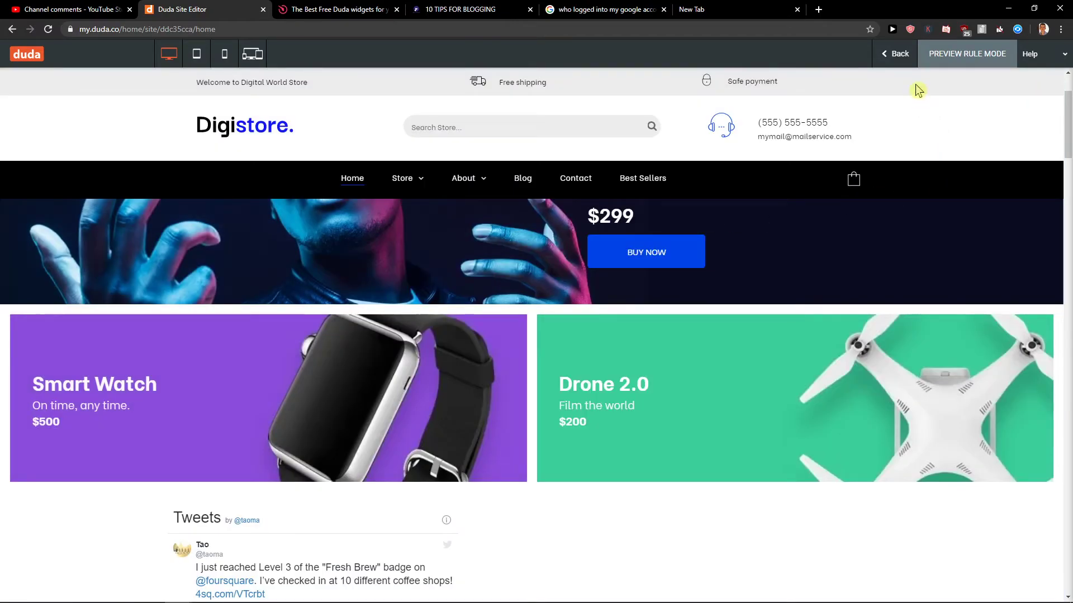
- Leave the preview and return to the grid of rule templates
click(895, 54)
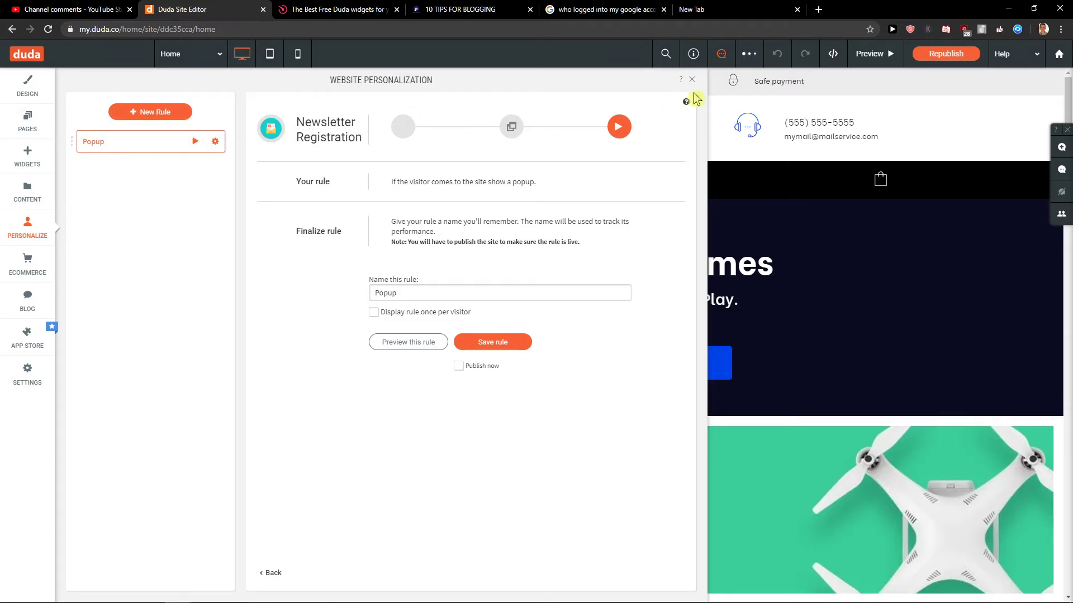
click(406, 131)
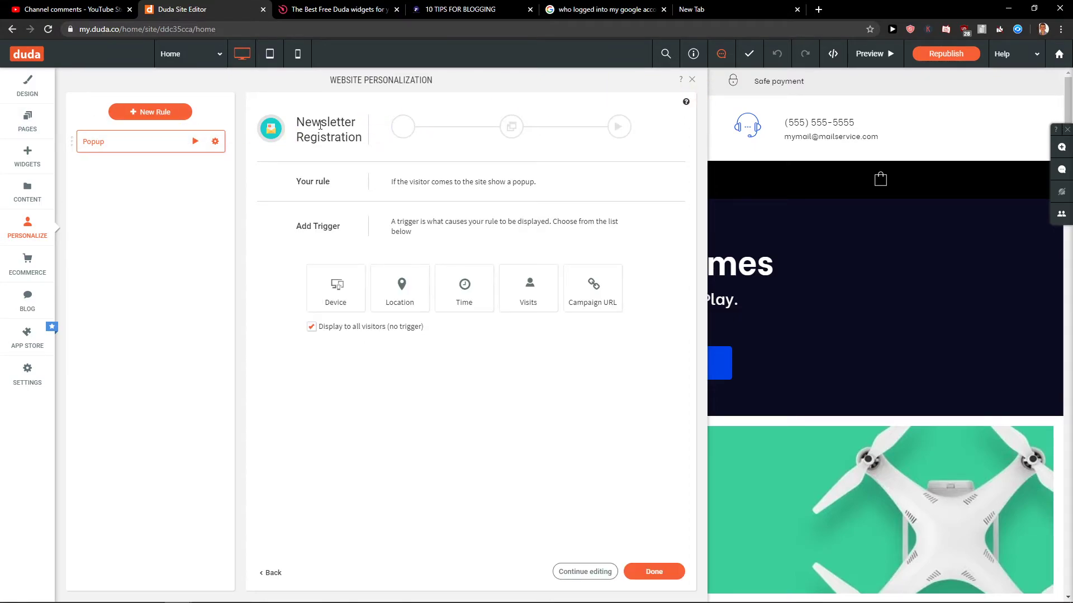
click(274, 574)
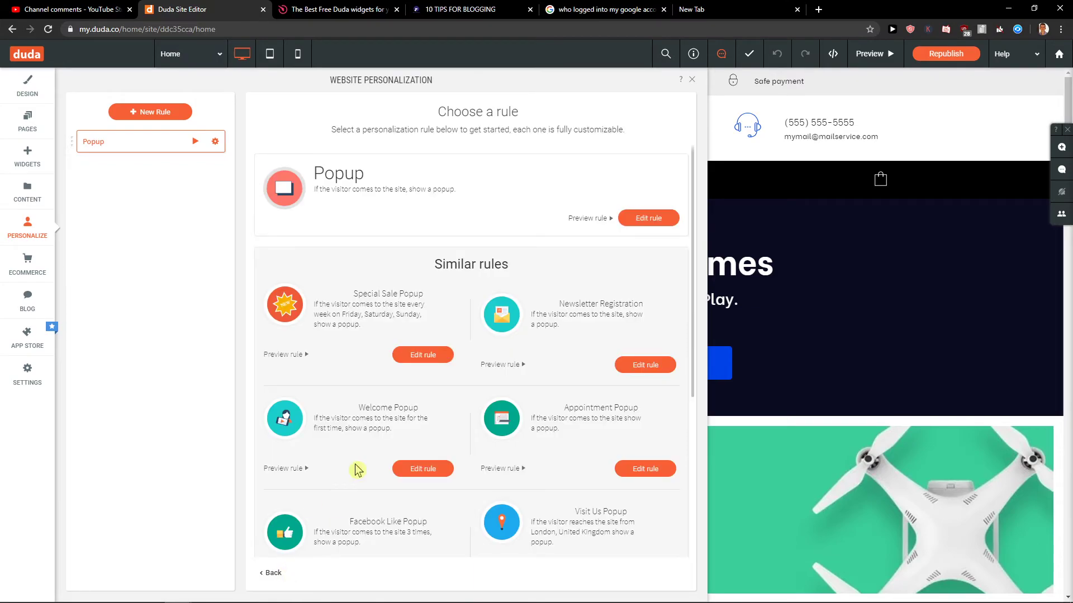
scroll(492, 331, down, 3)
scroll(492, 333, down, 1)
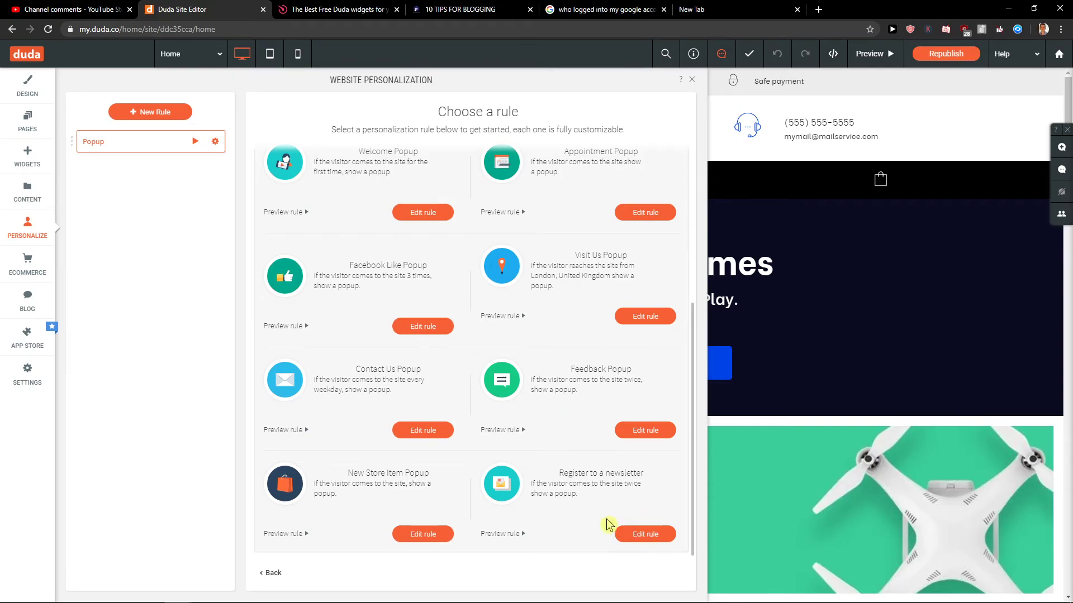
scroll(597, 505, up, 5)
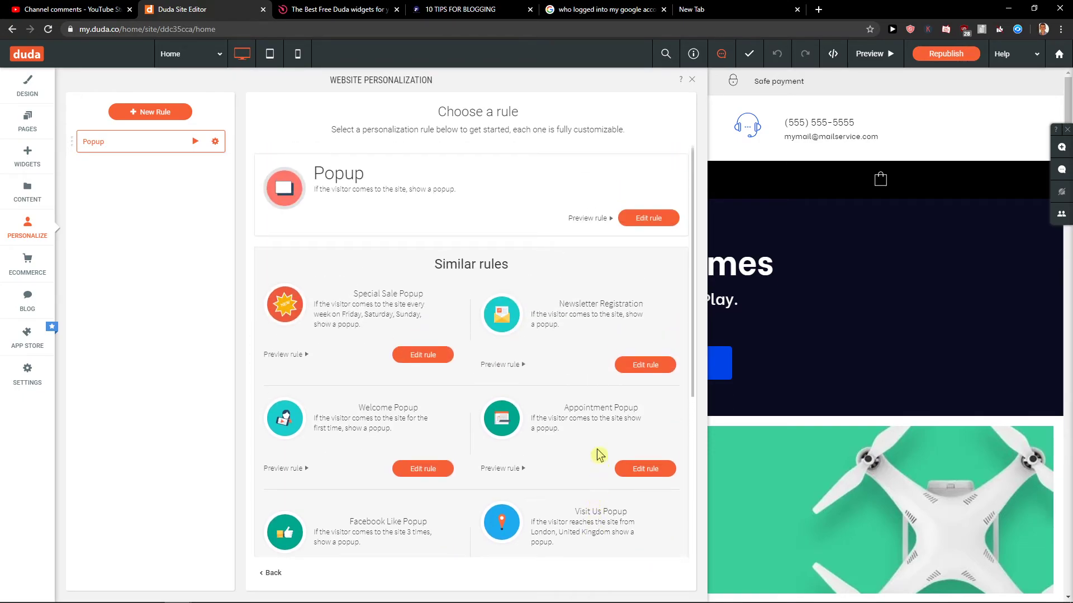
click(274, 574)
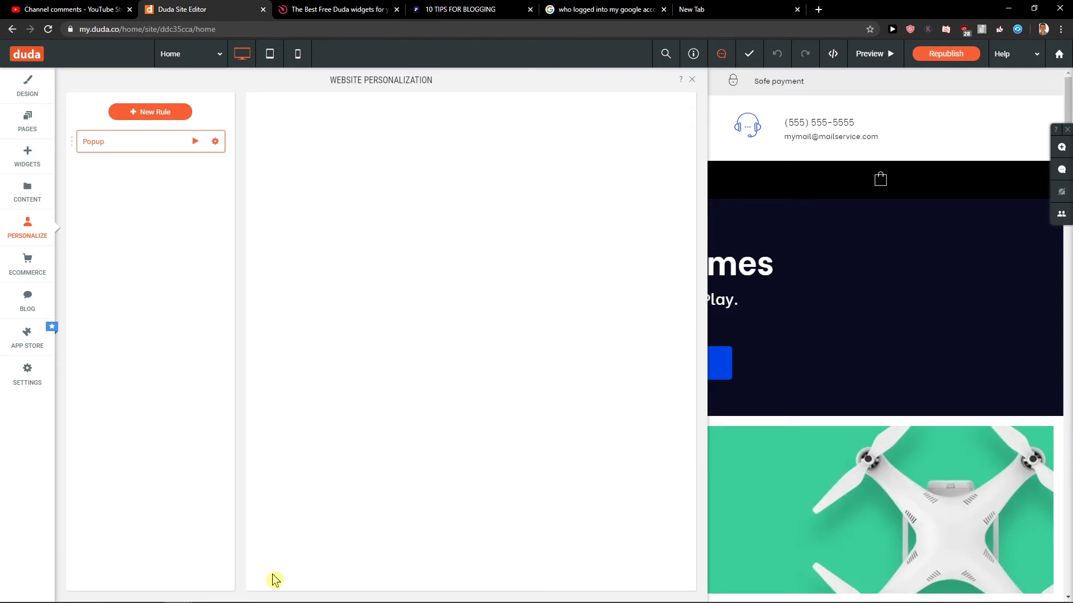
scroll(438, 455, down, 2)
scroll(437, 456, down, 3)
scroll(474, 438, down, 2)
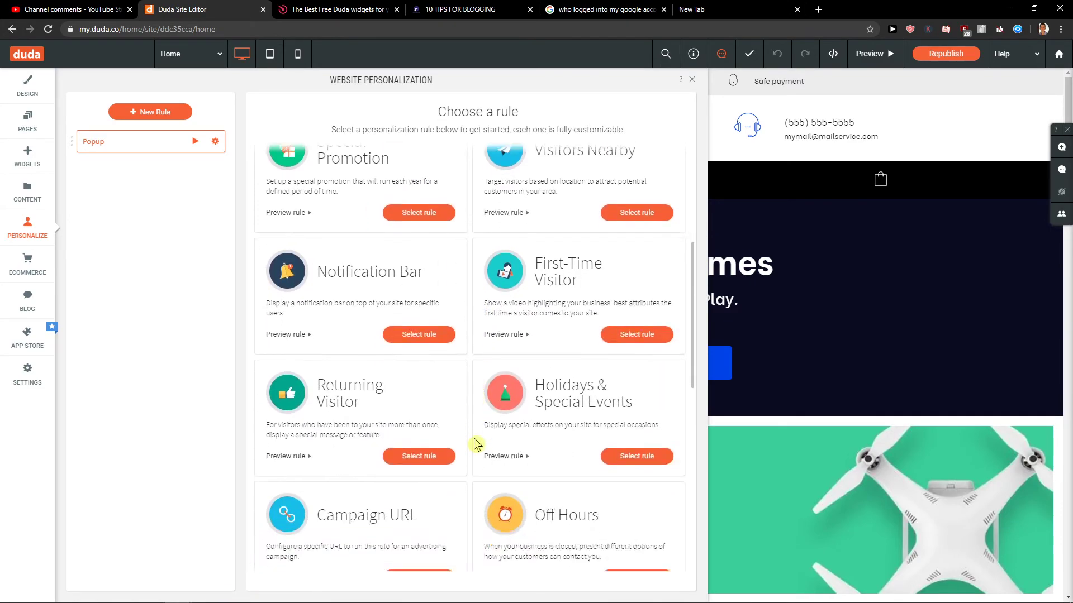
scroll(474, 439, down, 3)
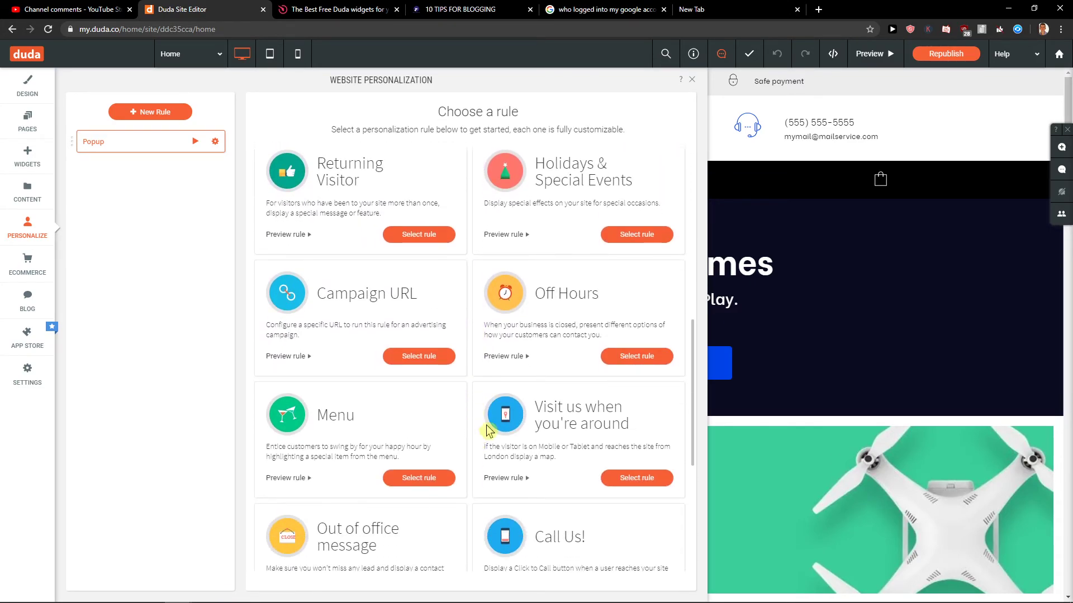
scroll(487, 429, down, 3)
scroll(486, 430, down, 3)
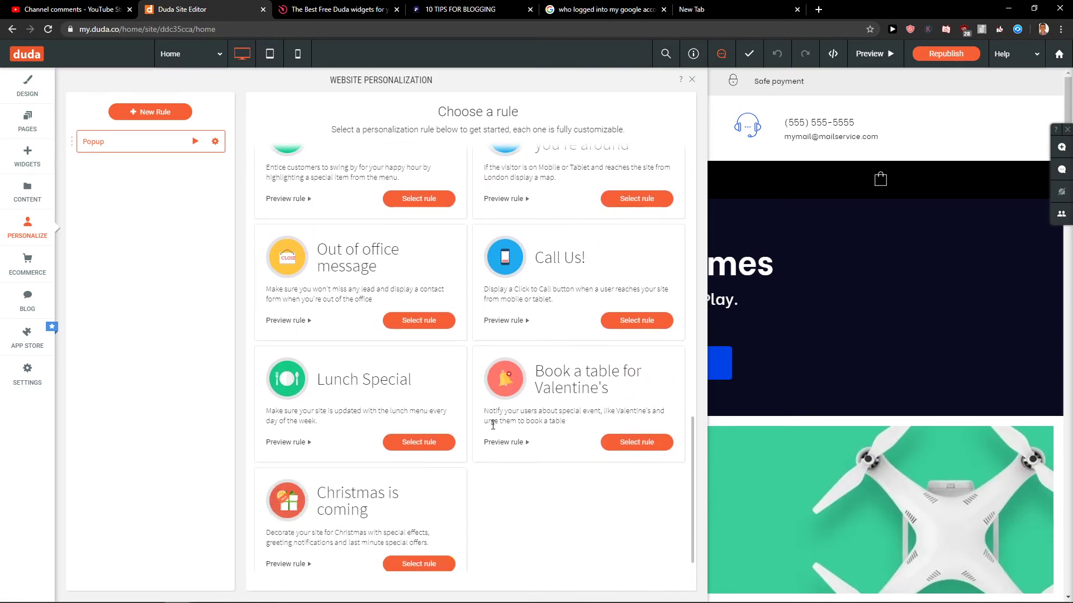
scroll(492, 425, down, 1)
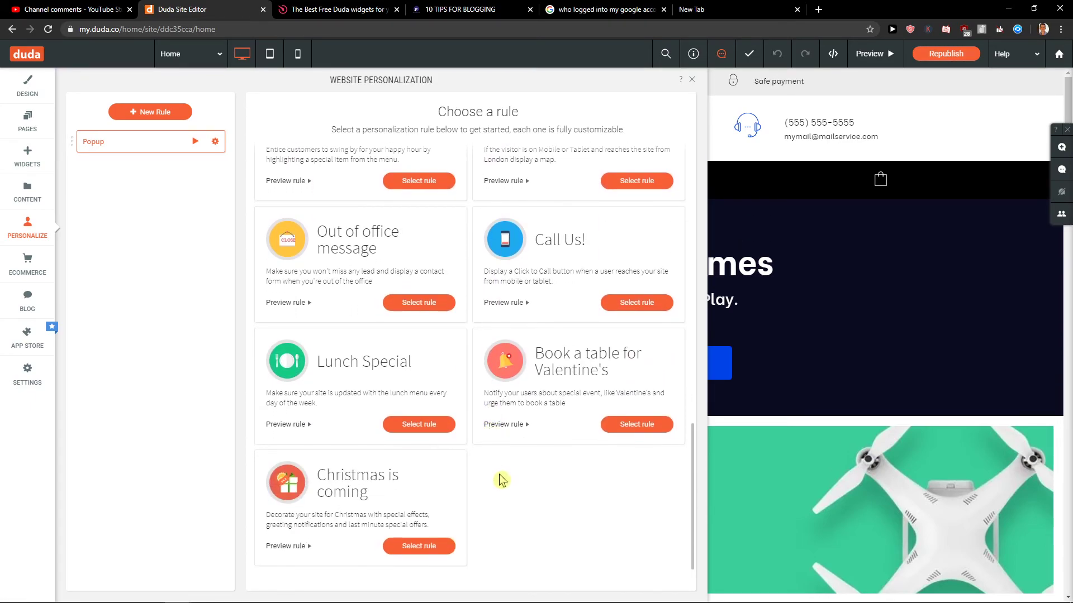
scroll(498, 427, up, 3)
scroll(499, 426, up, 2)
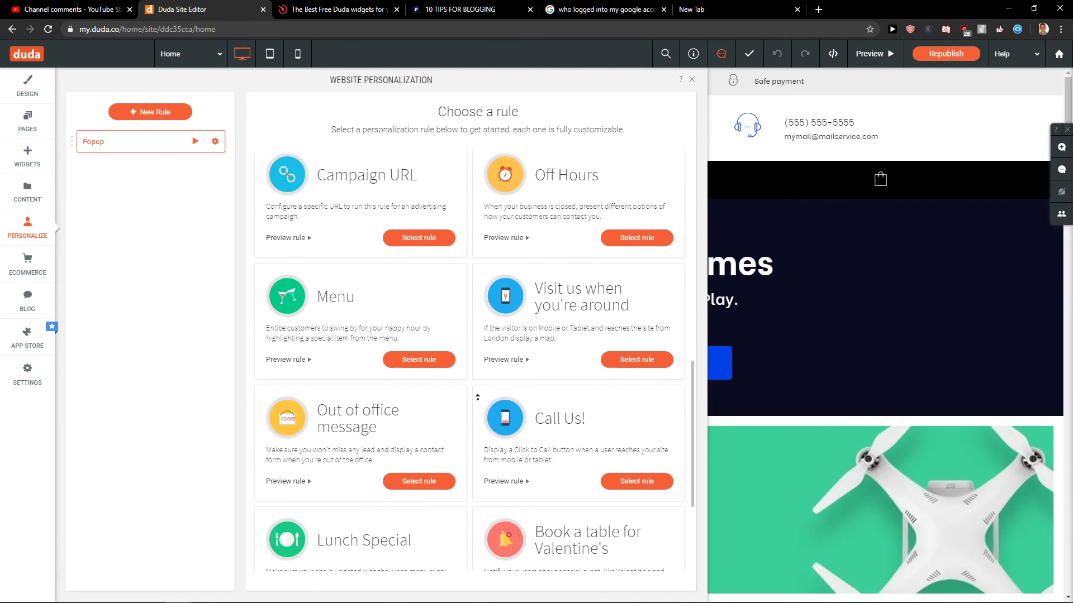
scroll(473, 414, up, 3)
scroll(470, 411, up, 3)
scroll(469, 411, up, 3)
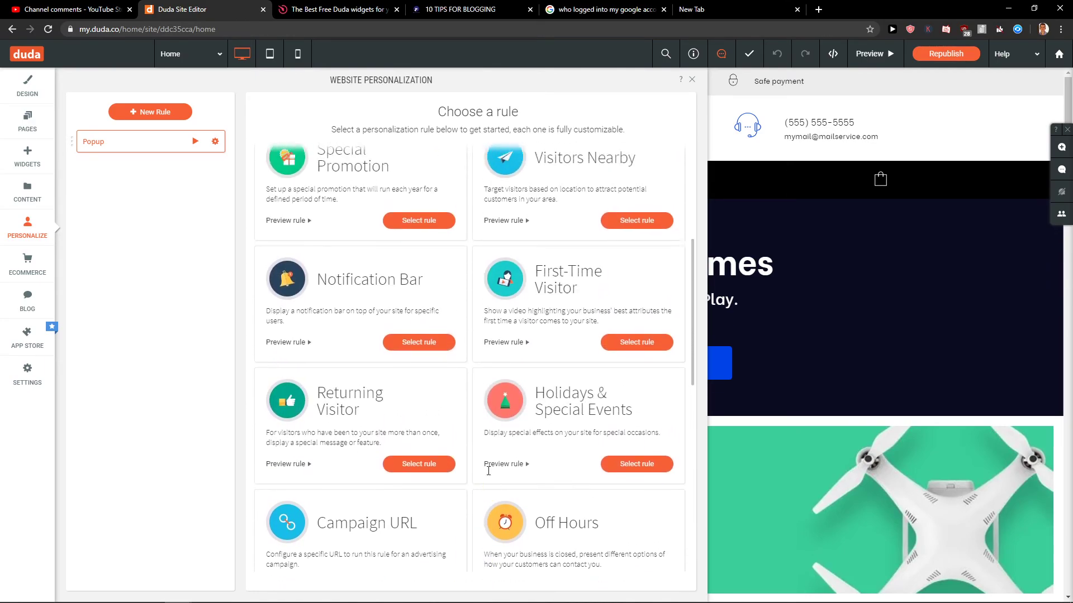
scroll(486, 428, up, 3)
scroll(497, 440, up, 3)
scroll(497, 440, up, 1)
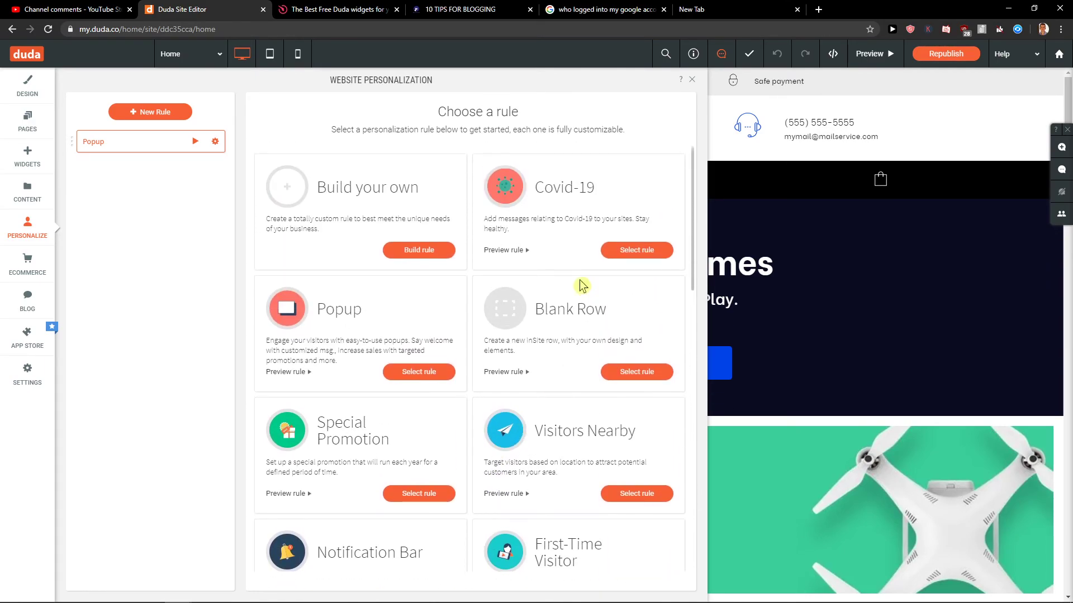
- Delete the Popup rule, leaving the personalization rule list empty
click(215, 140)
click(252, 248)
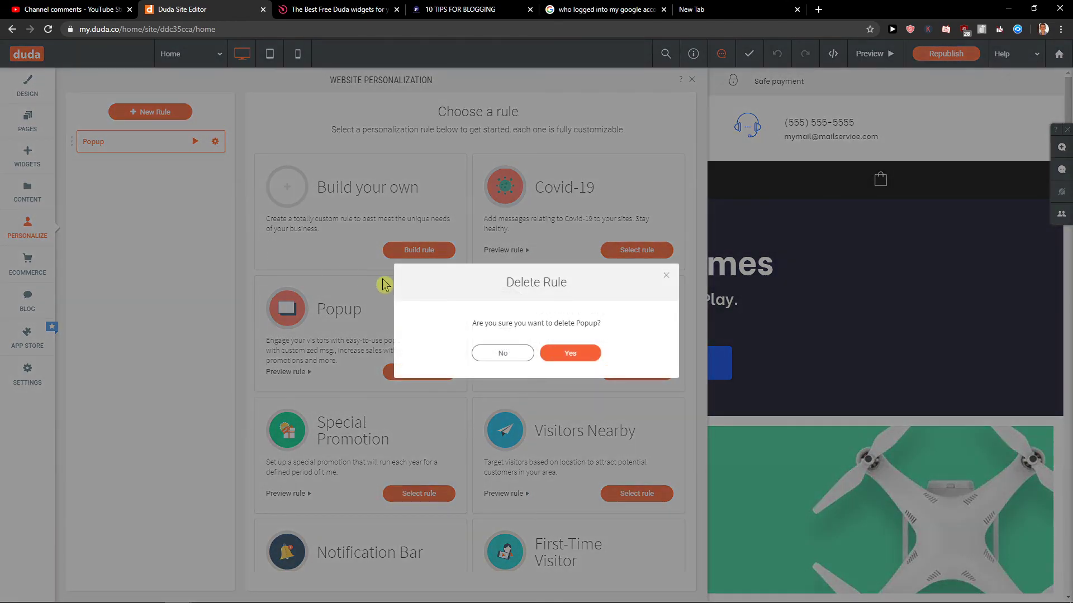
click(555, 357)
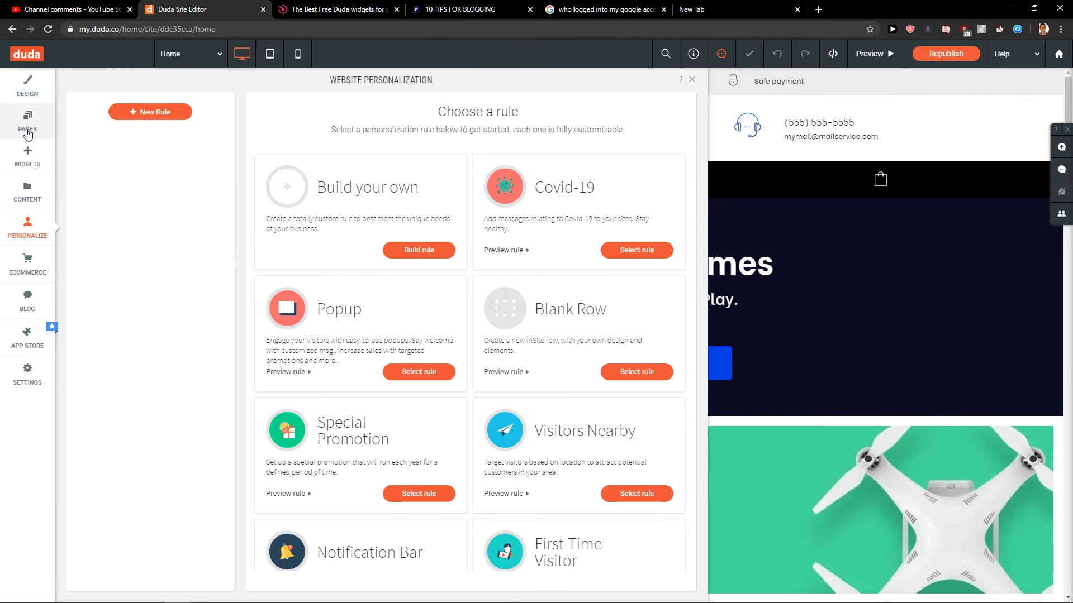